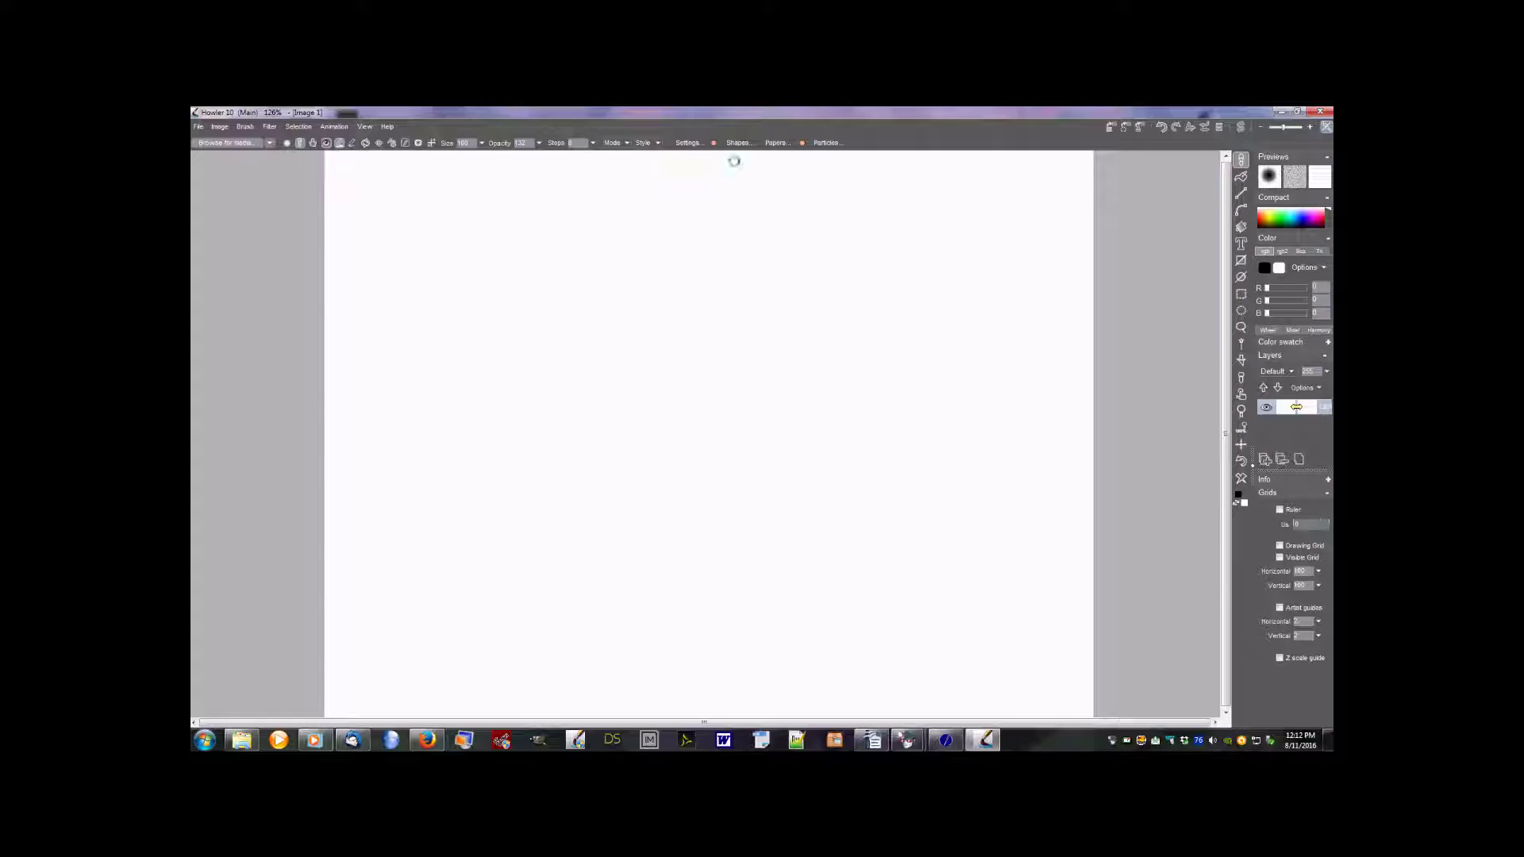
Step: Open the brush settings, move them beside the canvas and check the three brush types, keeping the middle one selected
click(691, 143)
mouse_move(699, 157)
mouse_down()
mouse_move(1179, 167)
mouse_move(1161, 160)
mouse_up()
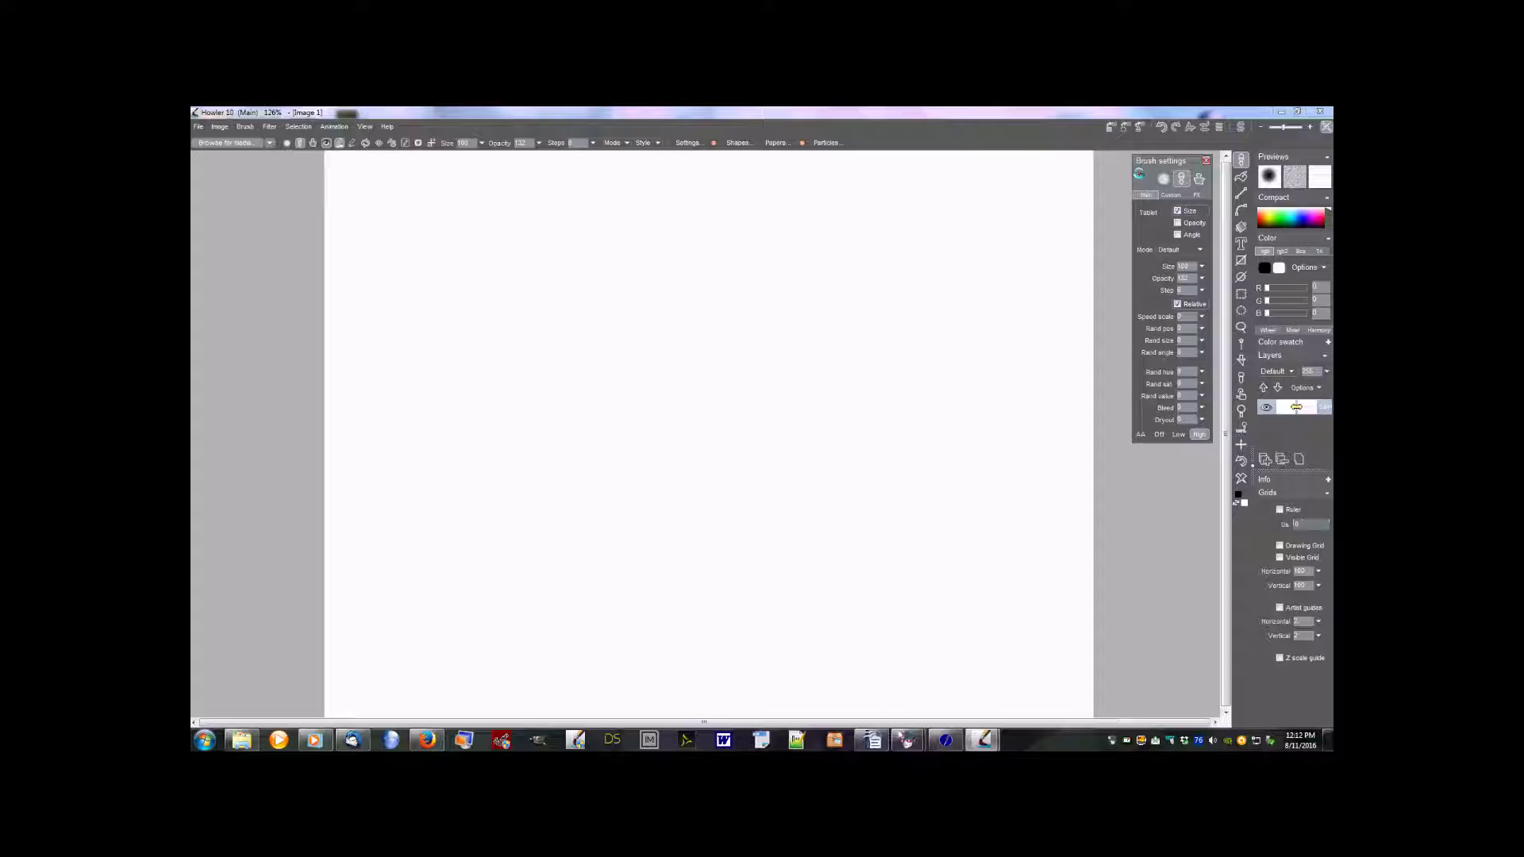
click(1163, 179)
click(1180, 179)
click(1199, 178)
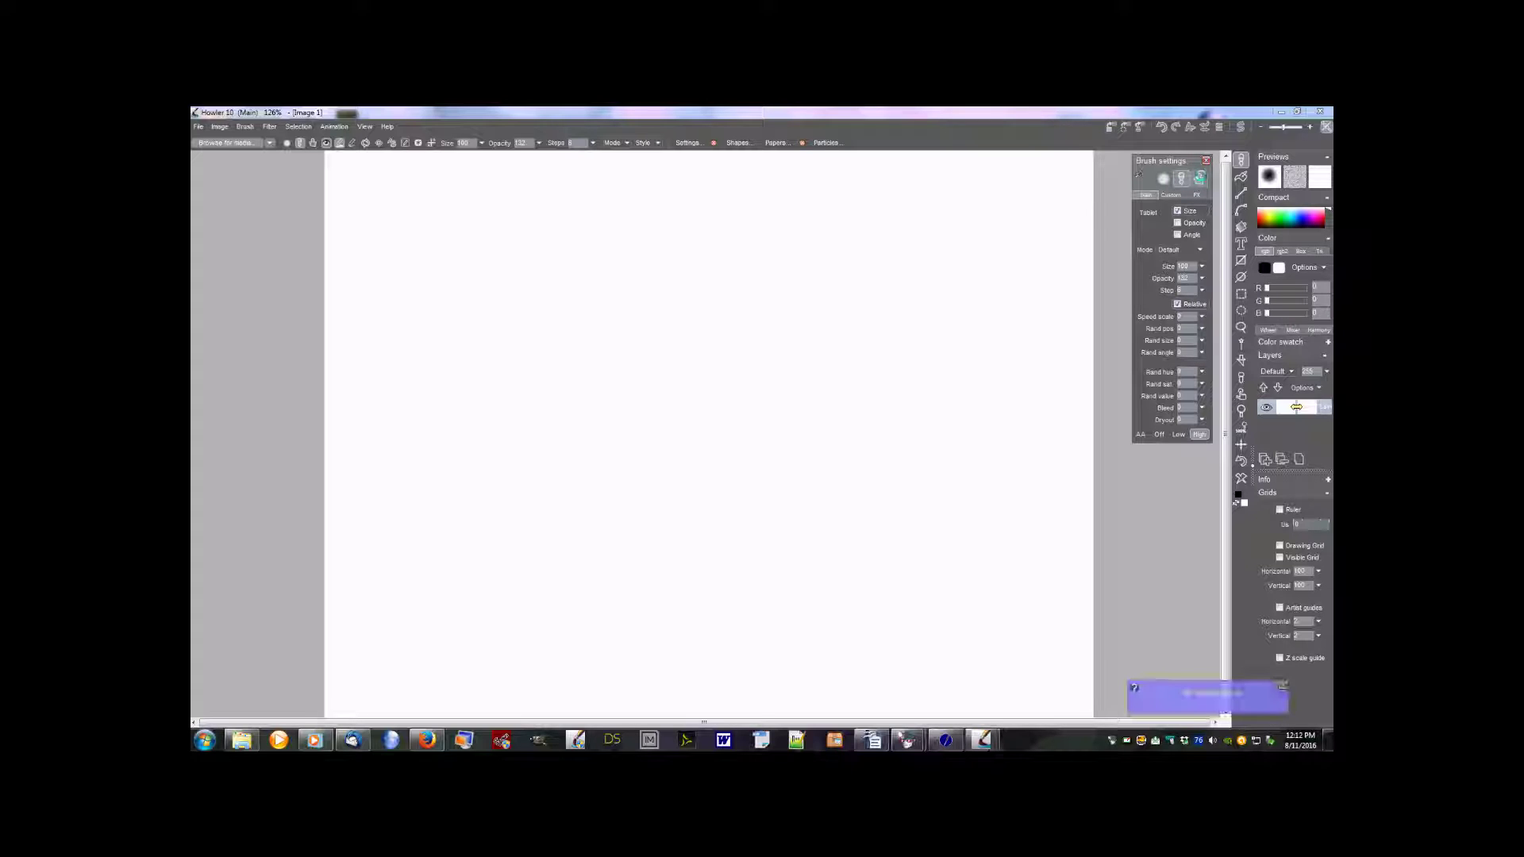
click(1180, 179)
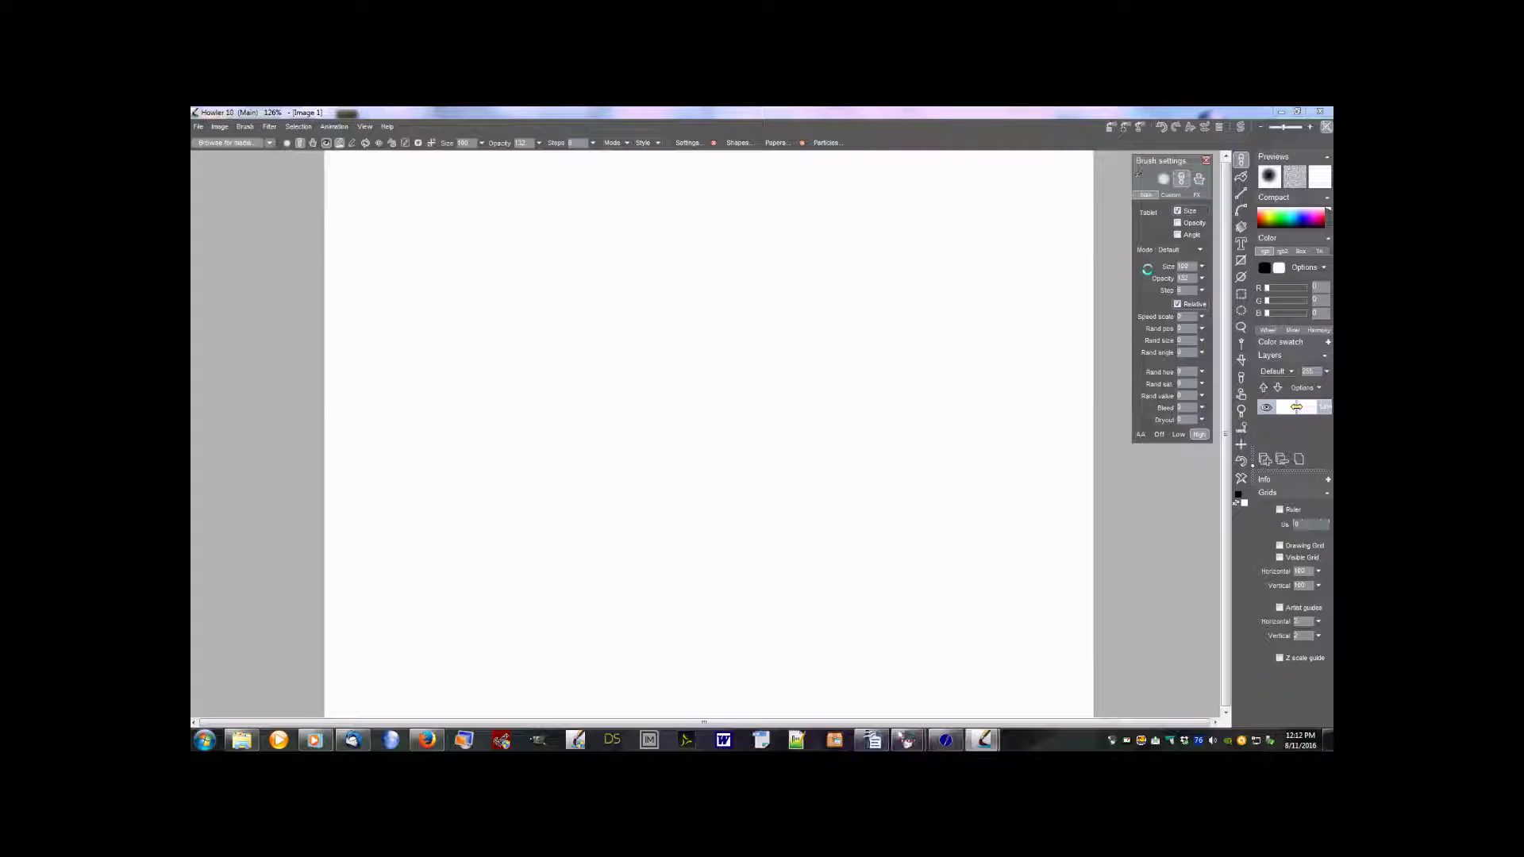
Step: Examine the brush mode list and the Custom and Fx pages of the brush settings
click(1200, 250)
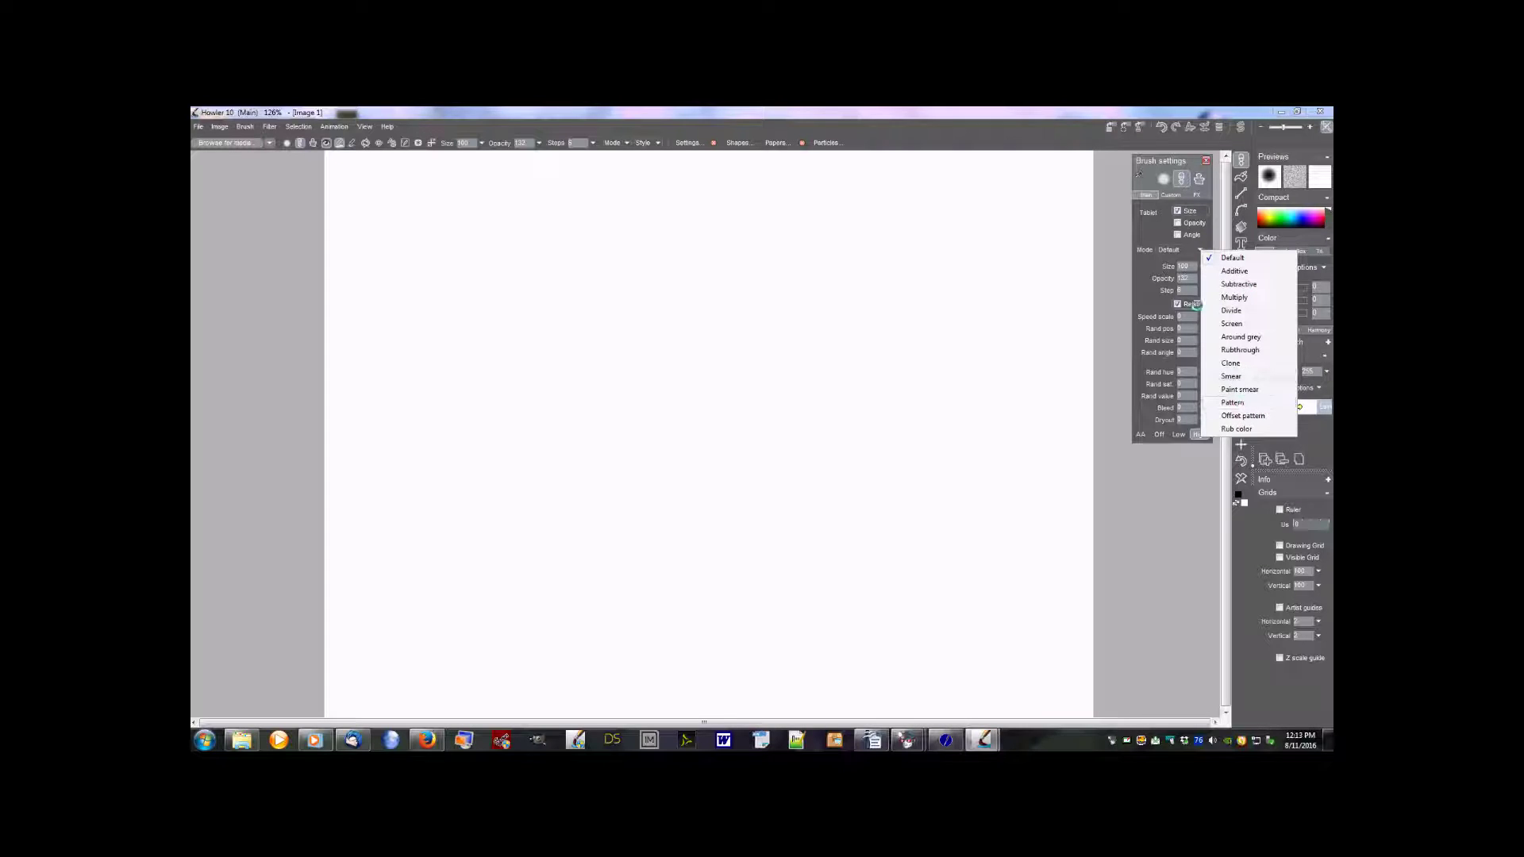
click(1147, 265)
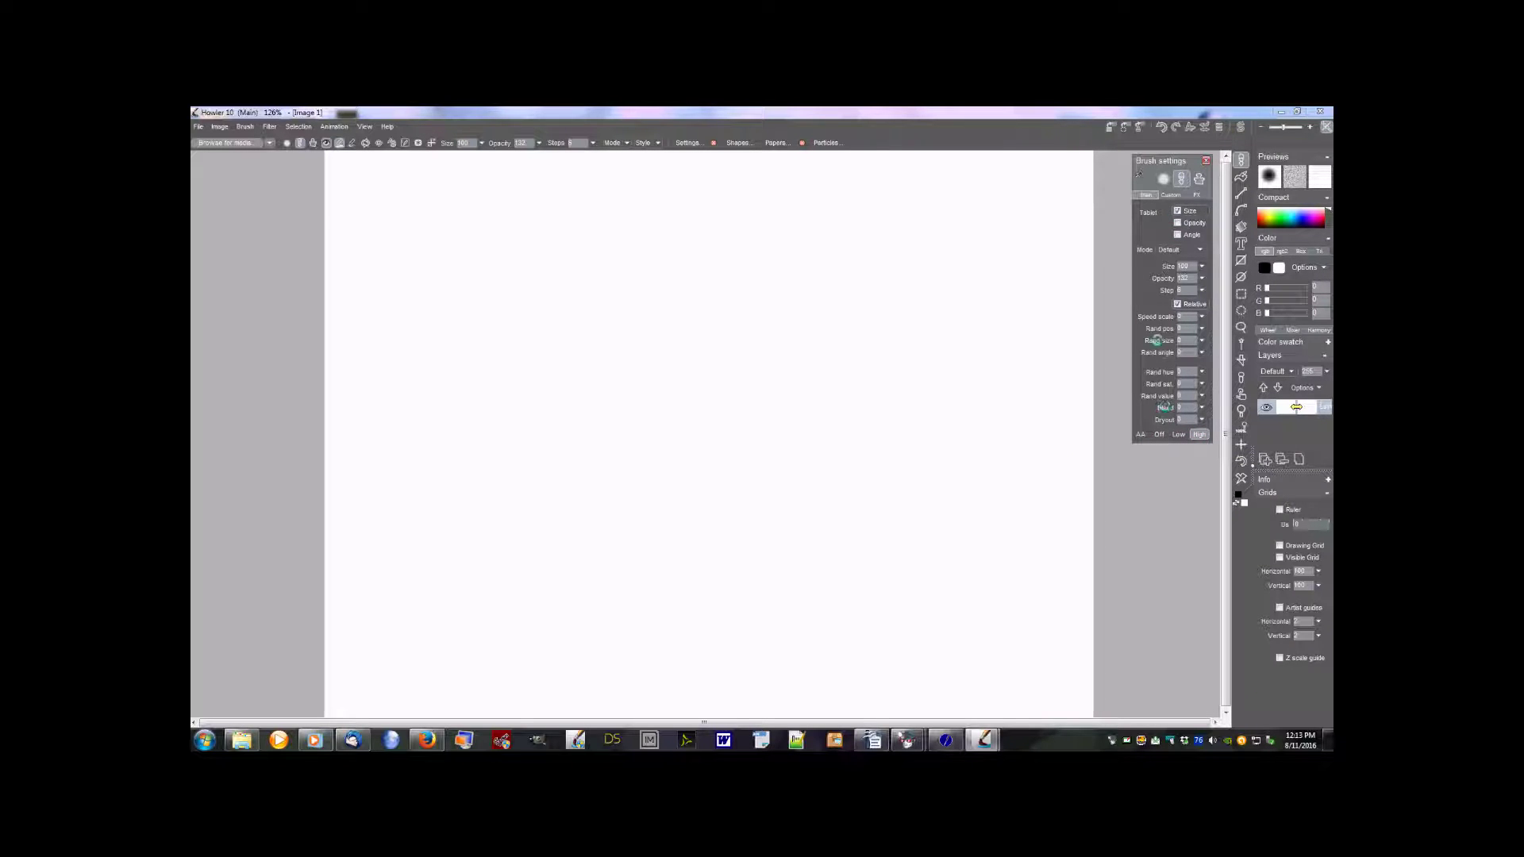
click(1171, 194)
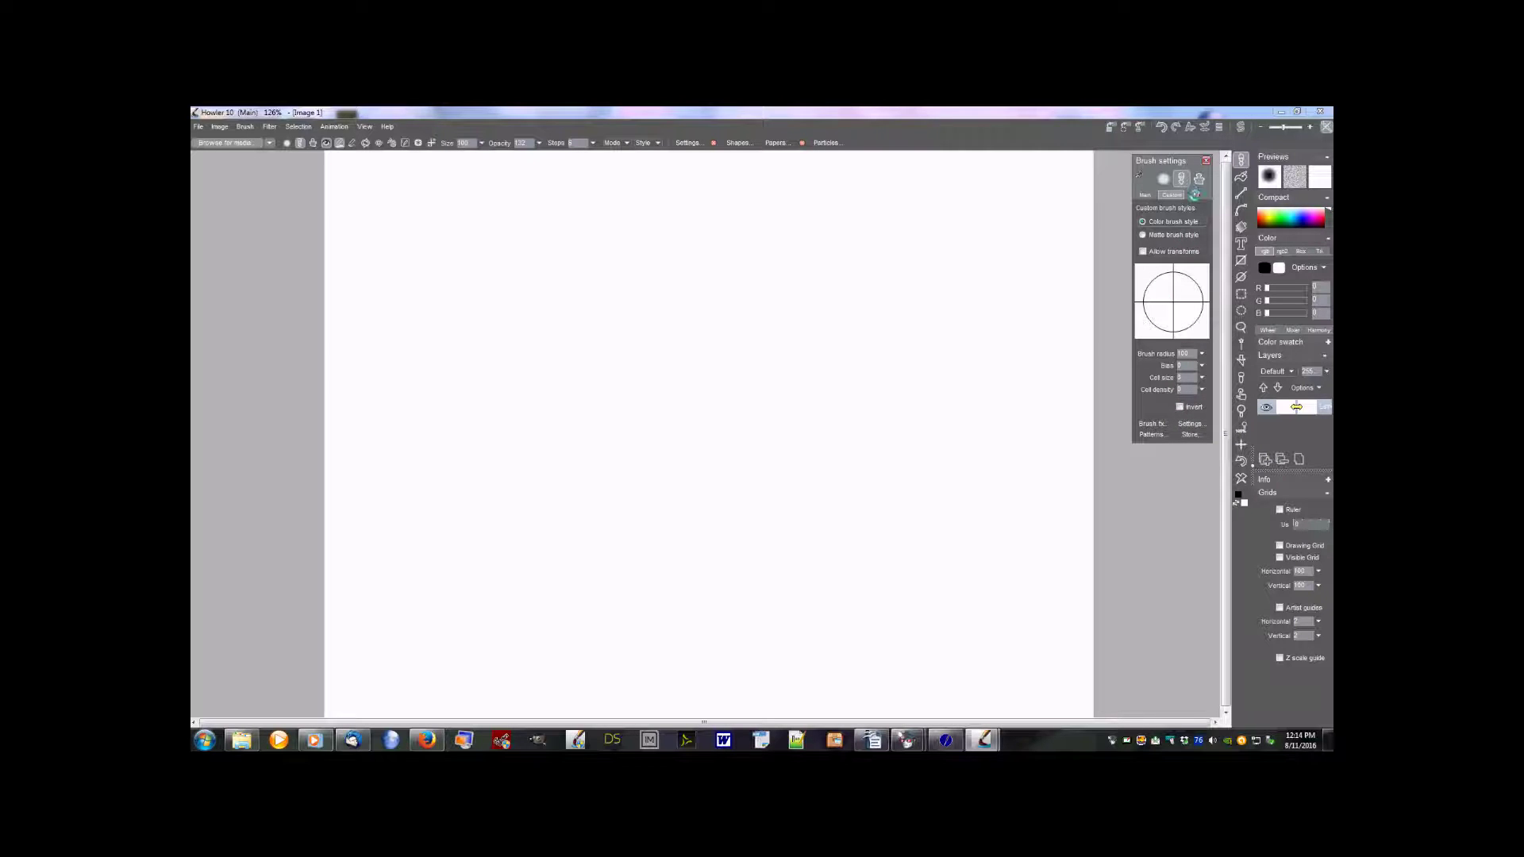
click(1195, 194)
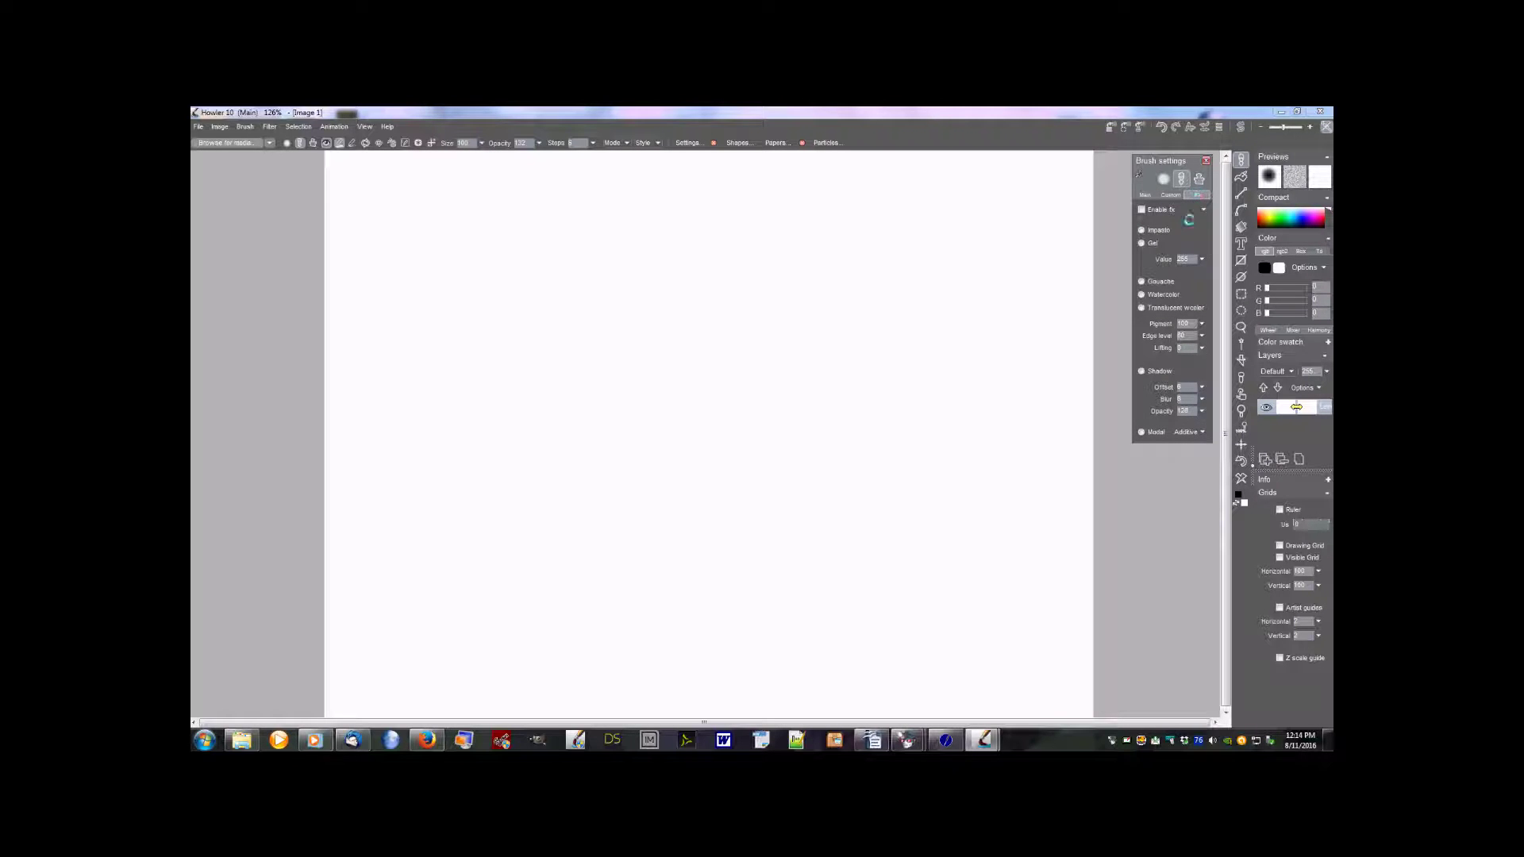
Step: Enable the brush effects with Shadow, pick blue as the paint colour and paint a large spiral on the canvas
click(1142, 209)
click(1141, 210)
click(1300, 220)
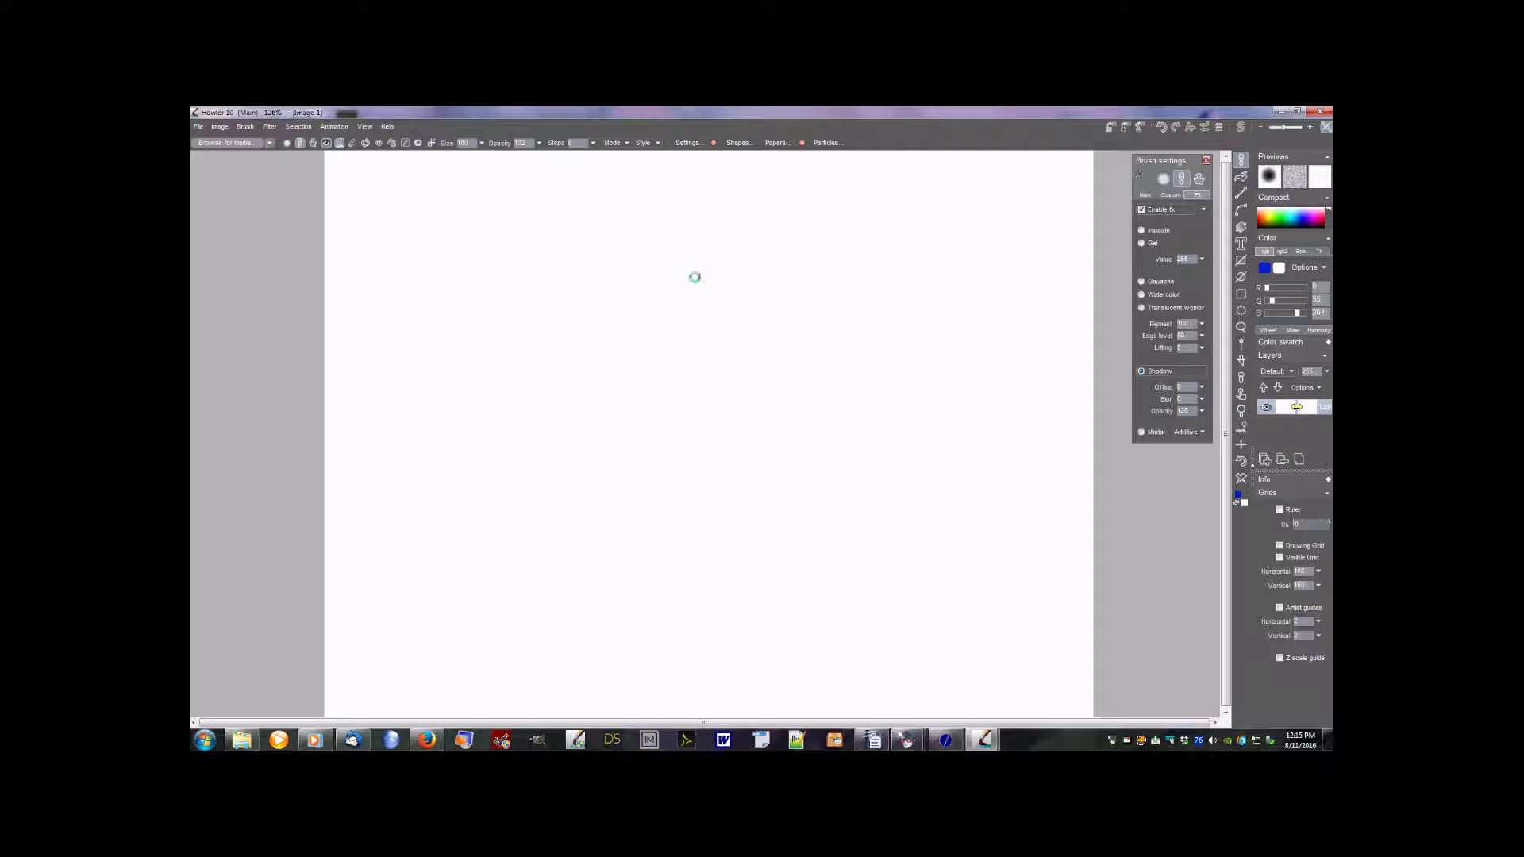
mouse_move(699, 389)
mouse_down()
mouse_move(830, 332)
mouse_move(833, 436)
mouse_move(600, 338)
mouse_move(888, 253)
mouse_move(861, 531)
mouse_move(617, 520)
mouse_move(573, 421)
mouse_up()
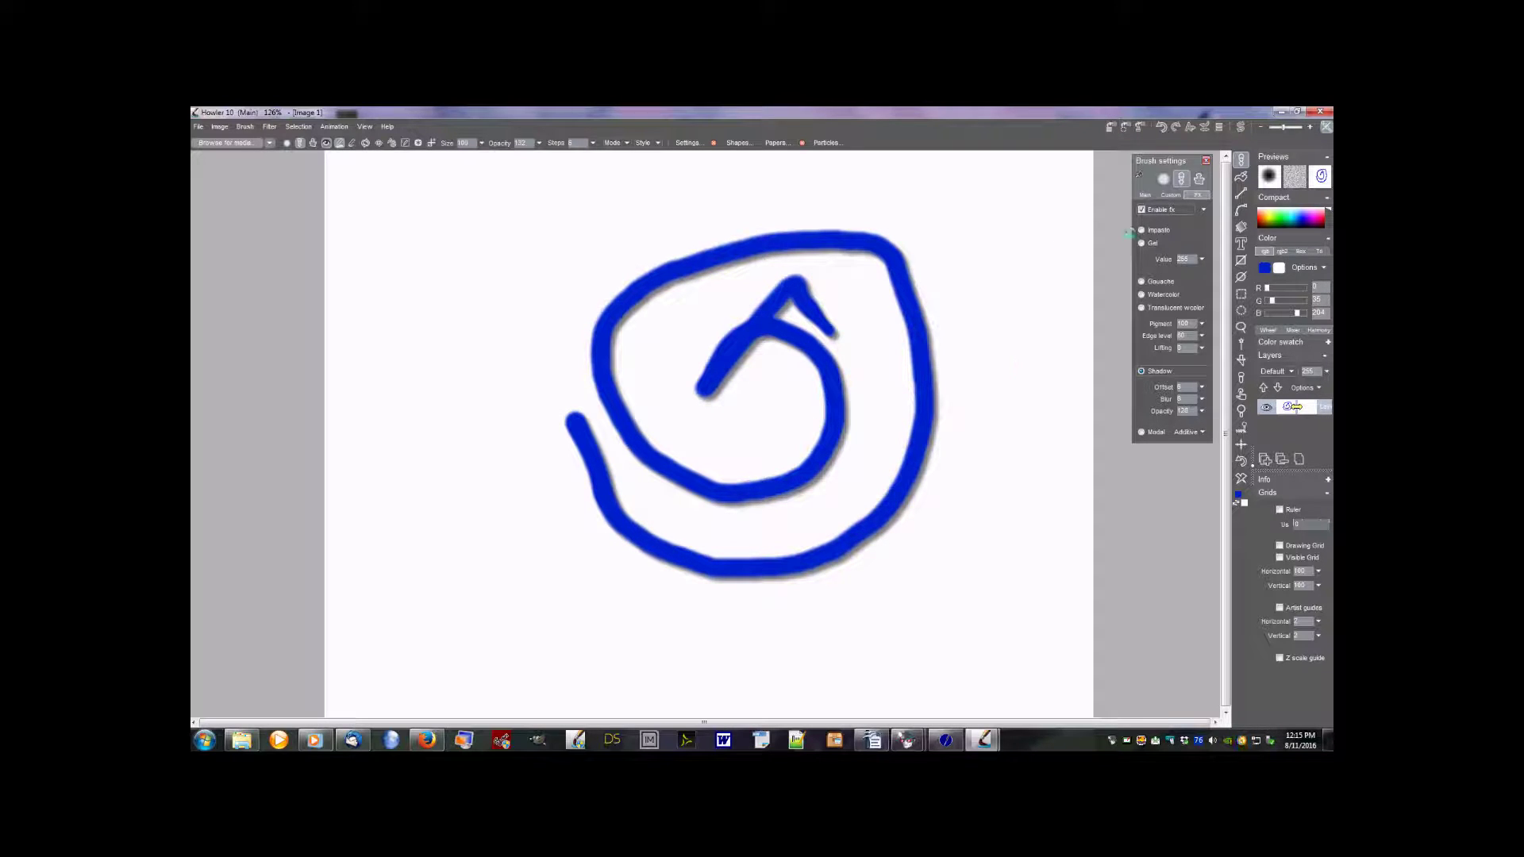
Step: Paint a looping stroke with the Impasto effect and a long wavy stroke with the Gel effect across the spiral
click(1139, 230)
mouse_move(962, 268)
mouse_down()
mouse_move(970, 399)
mouse_move(893, 491)
mouse_move(719, 417)
mouse_move(682, 287)
mouse_move(777, 258)
mouse_move(817, 388)
mouse_move(659, 451)
mouse_move(592, 448)
mouse_up()
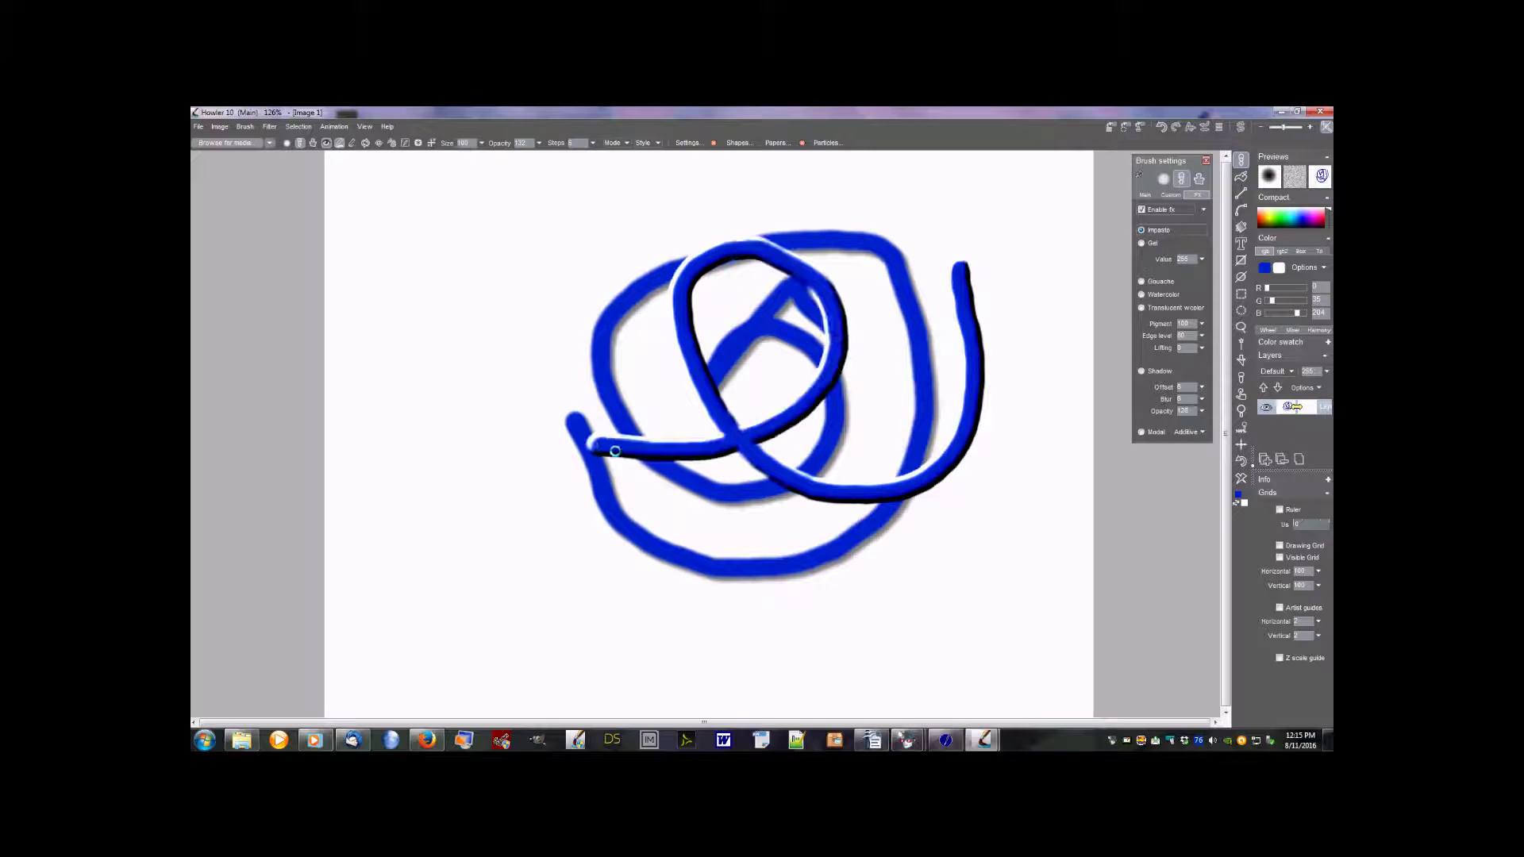
click(1141, 242)
mouse_move(593, 295)
mouse_down()
mouse_move(438, 412)
mouse_move(557, 390)
mouse_move(674, 456)
mouse_move(559, 619)
mouse_up()
drag(633, 650, 769, 587)
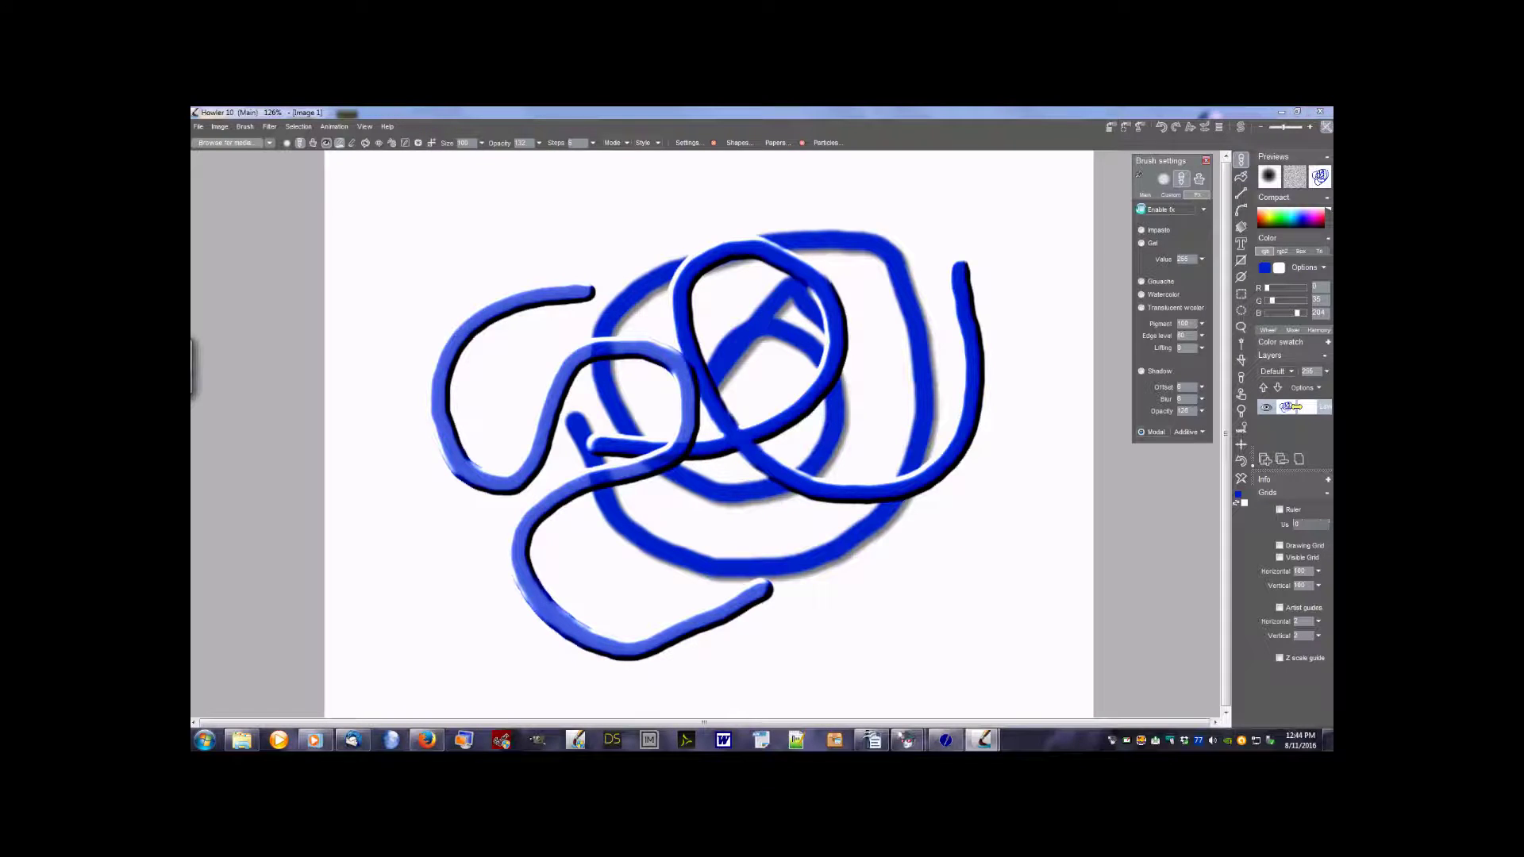
Step: Turn off the brush effects and clear the canvas
click(1141, 210)
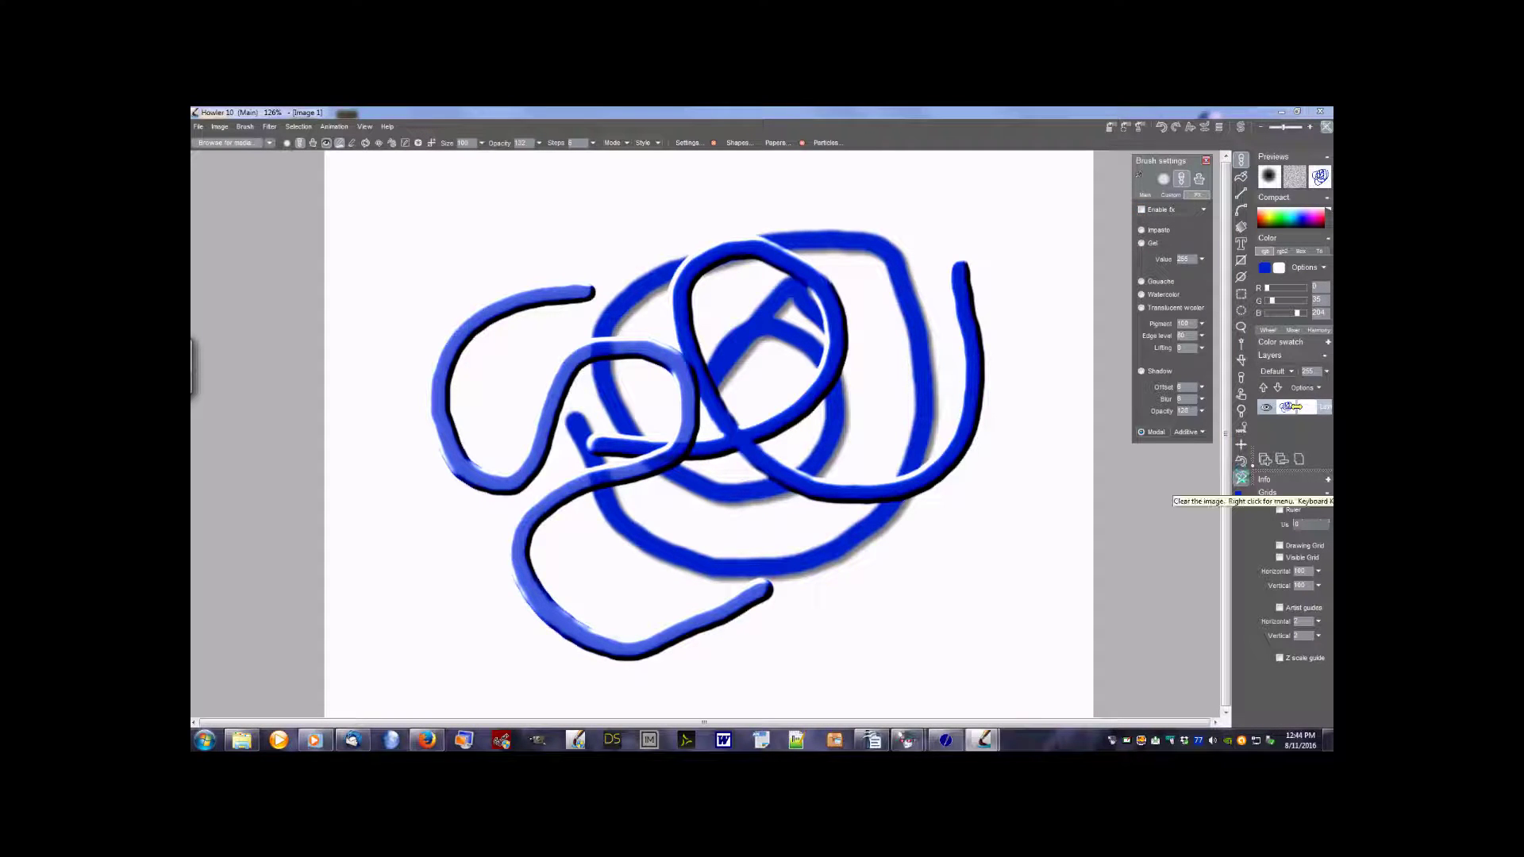
click(1241, 477)
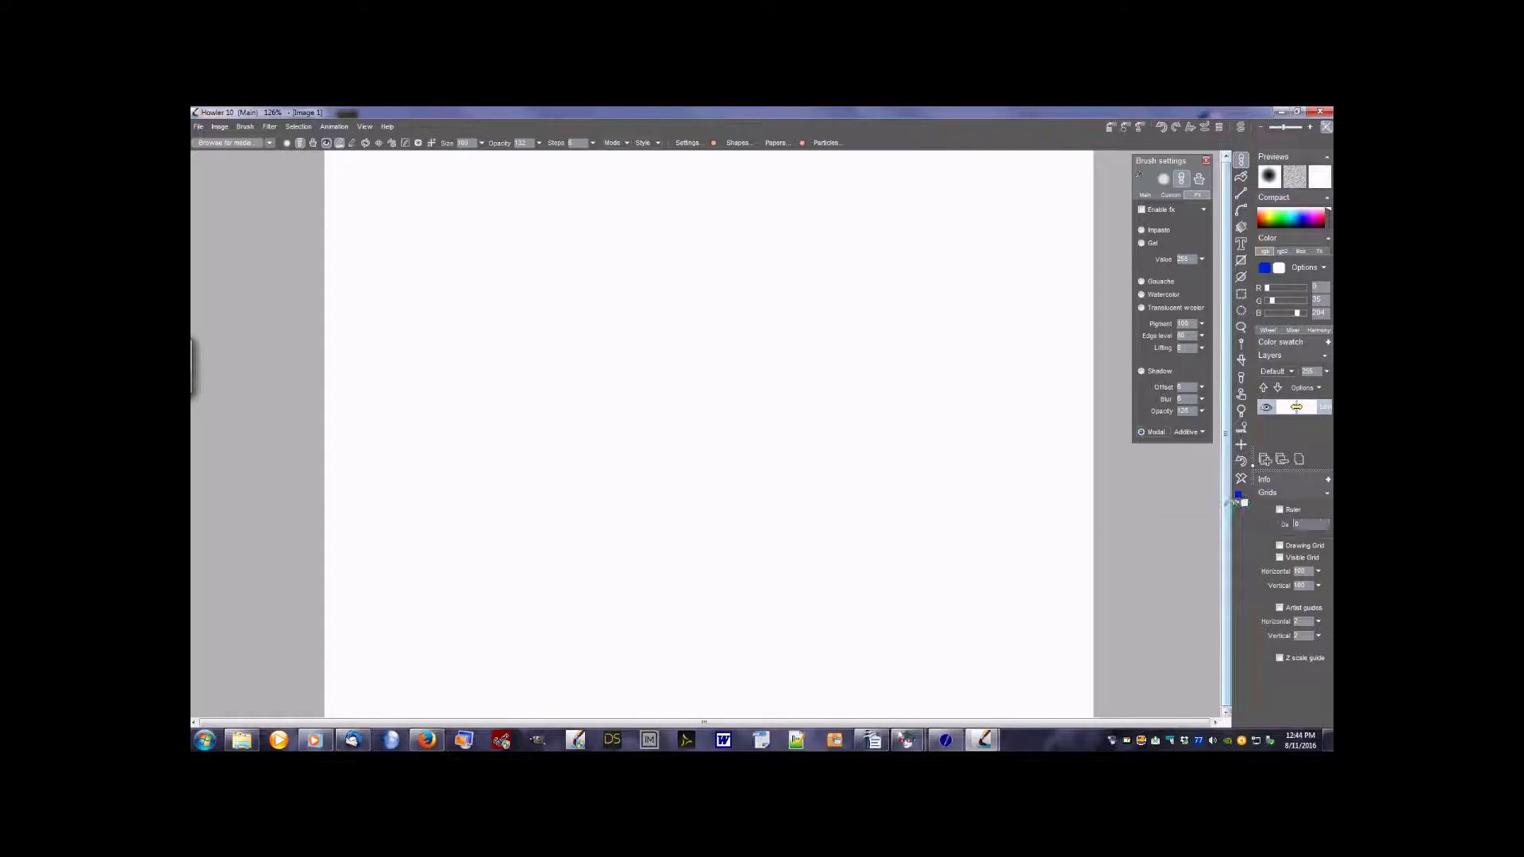
Step: Swap the two colours to clear the canvas to blue, and swap them back to clear it to white
click(1241, 503)
click(1242, 478)
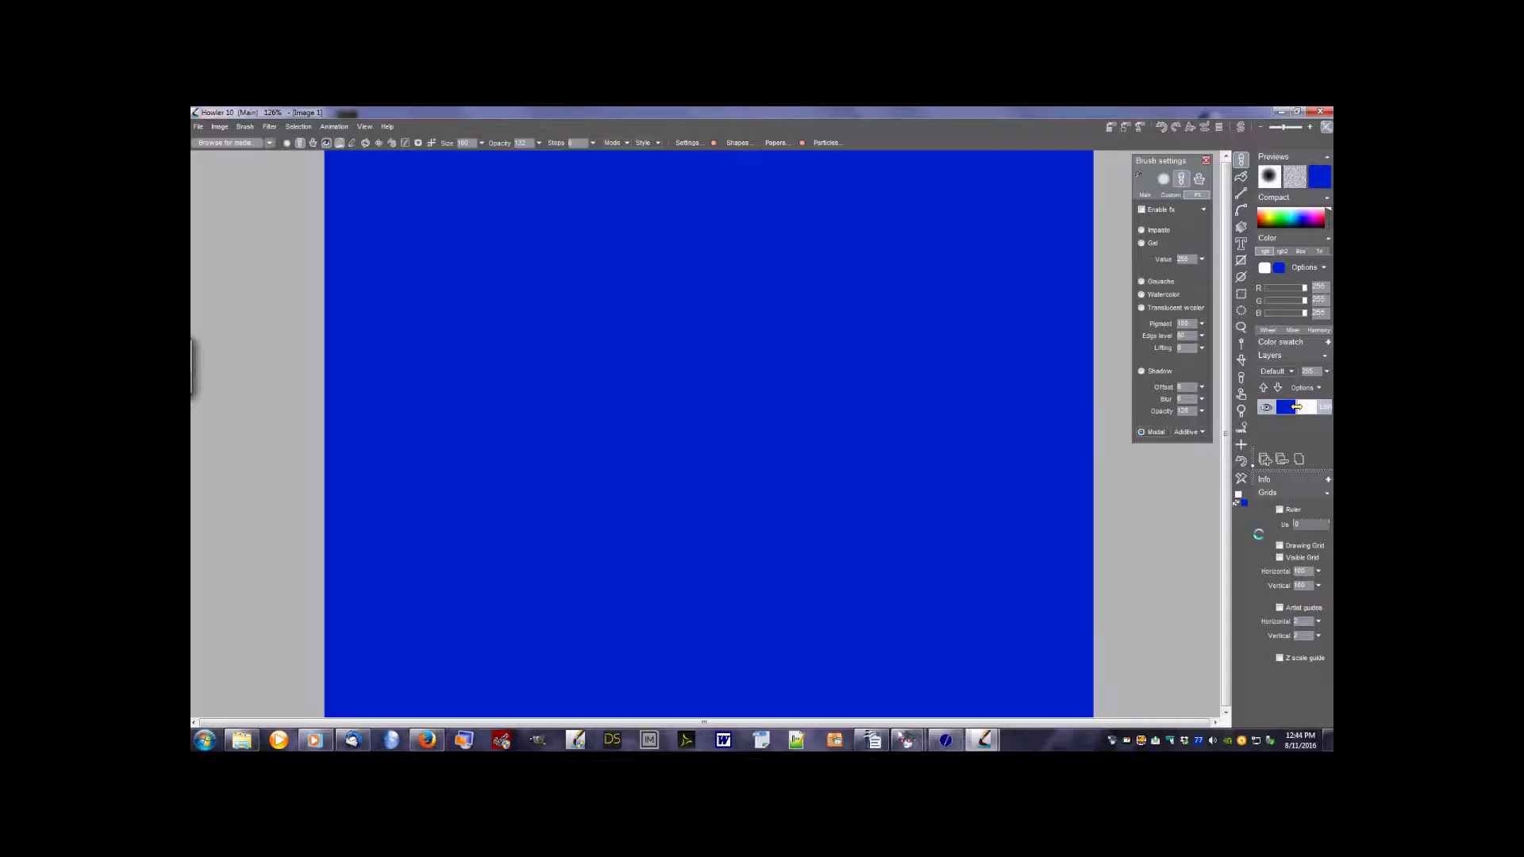
click(1236, 503)
click(1241, 477)
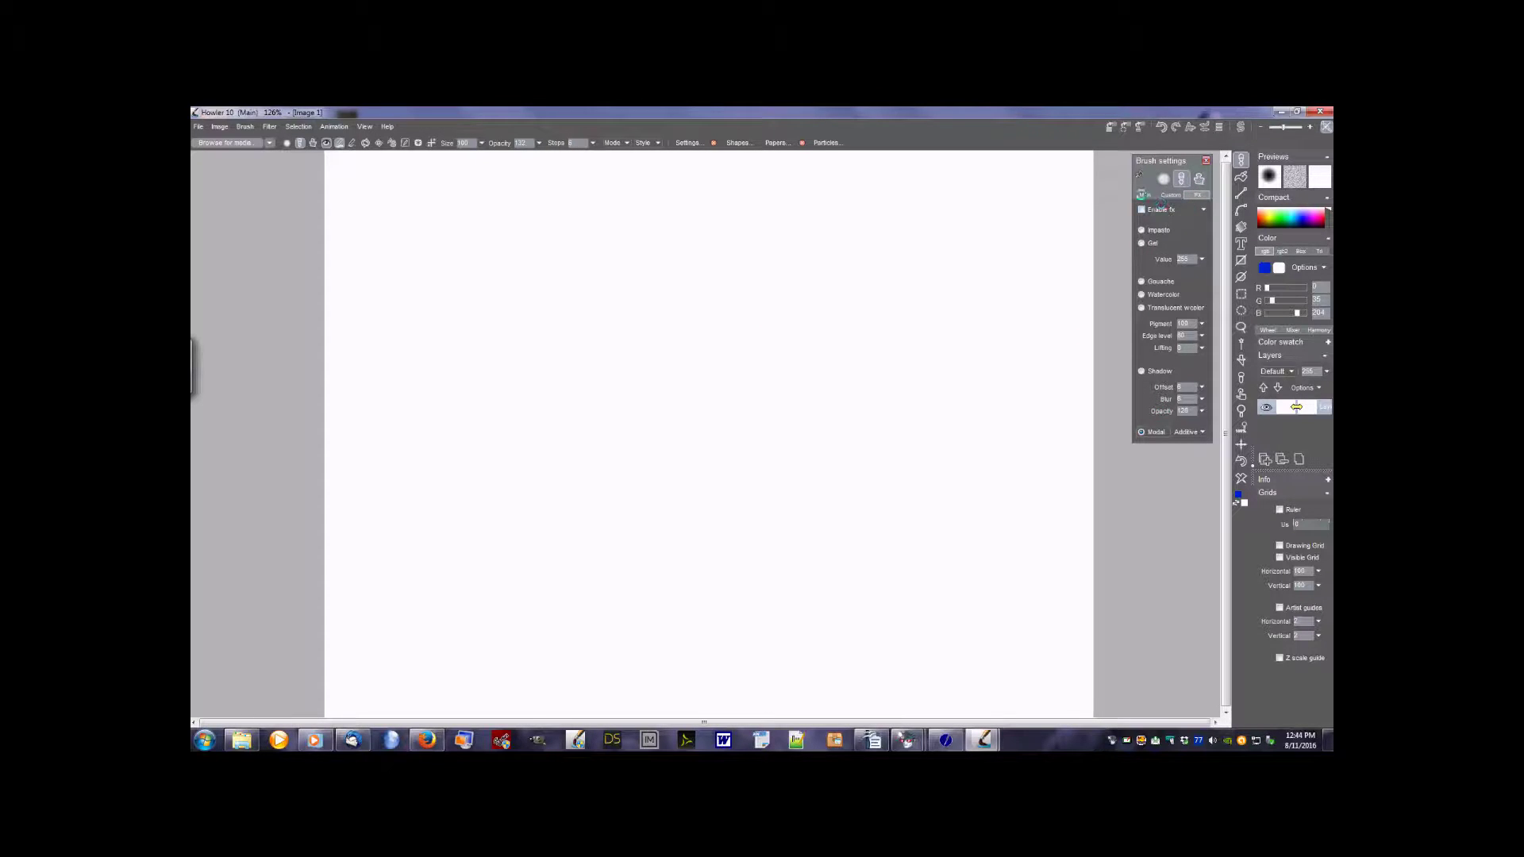
Step: Examine the main brush settings and the lists of brush modes and styles, and close the brush settings
click(1144, 195)
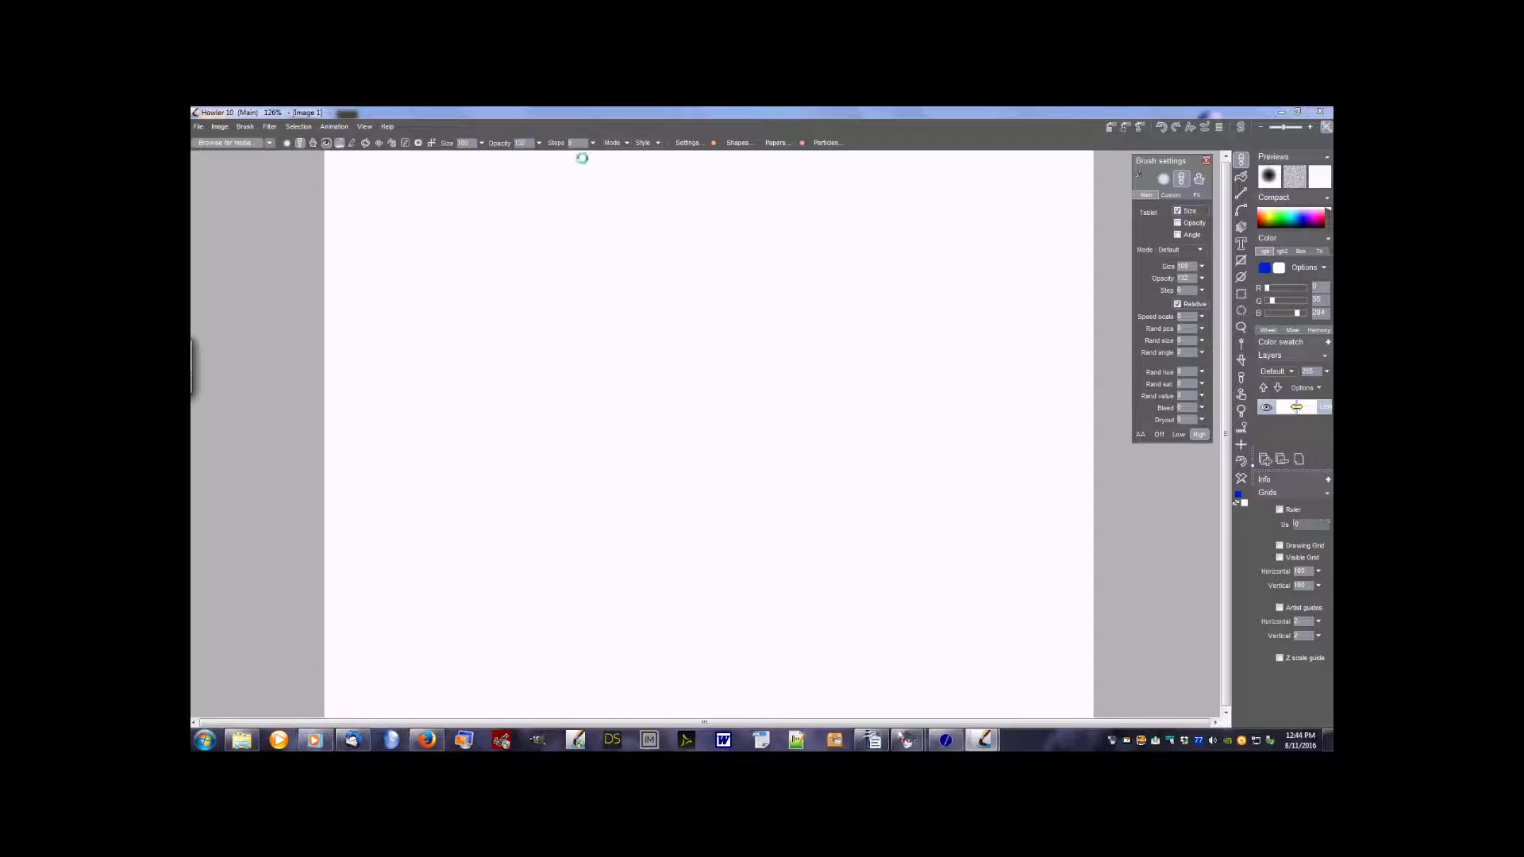
click(621, 142)
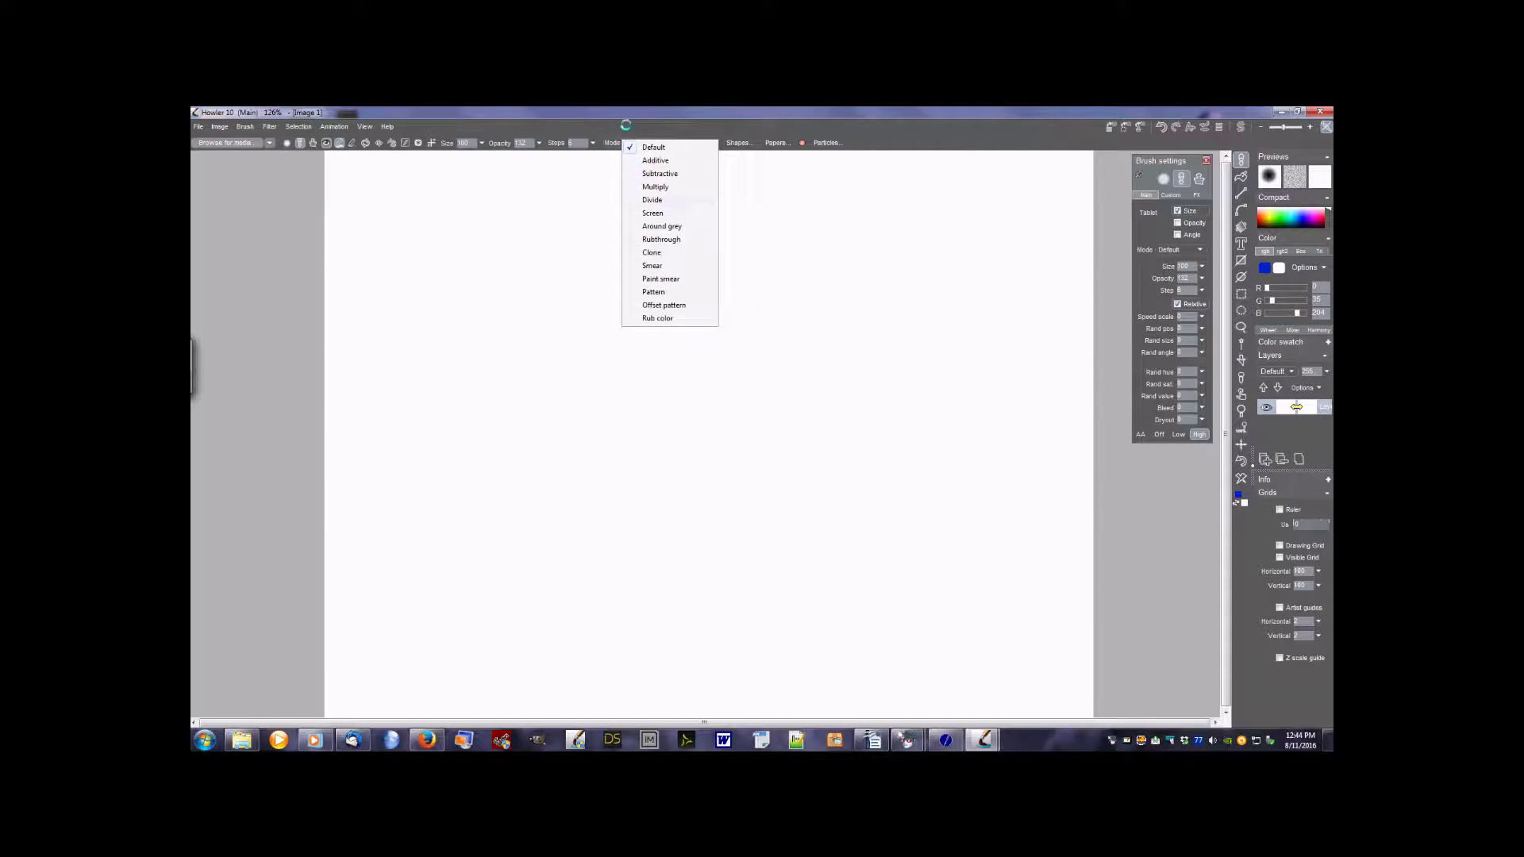
click(624, 126)
click(655, 143)
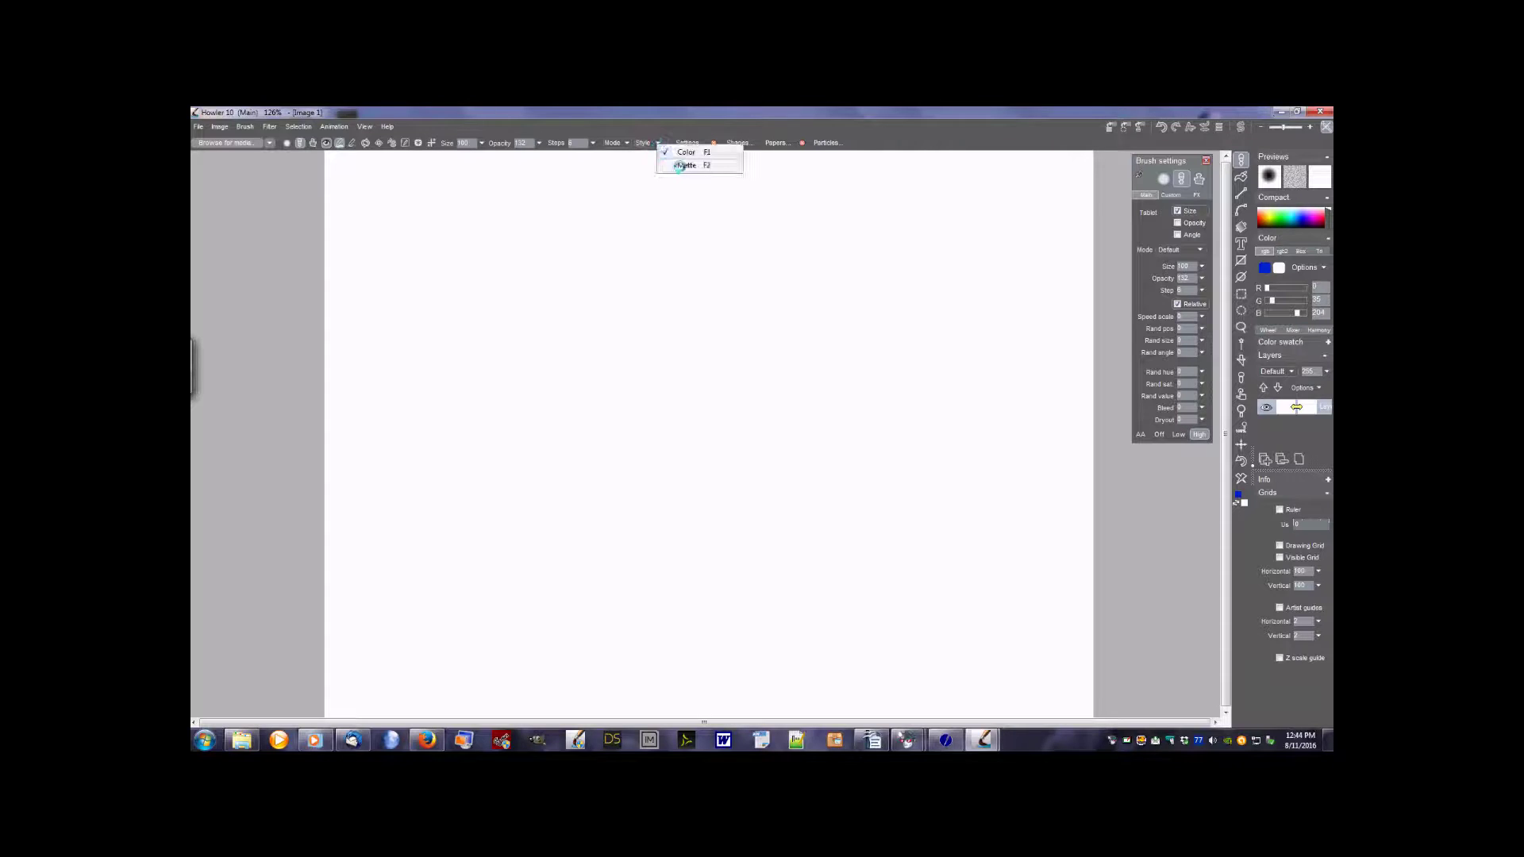
click(631, 126)
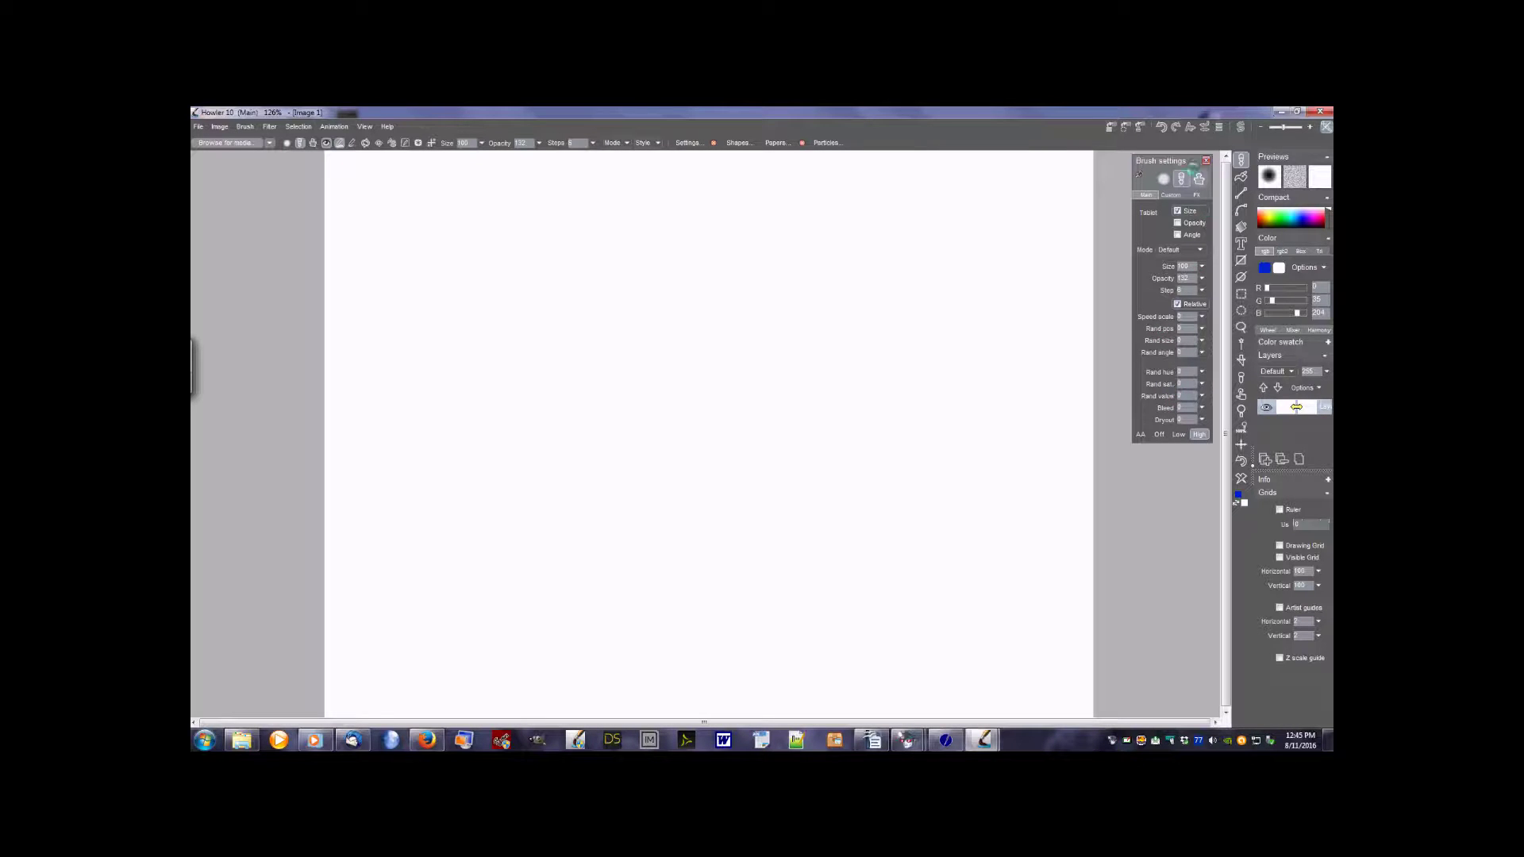
click(1205, 160)
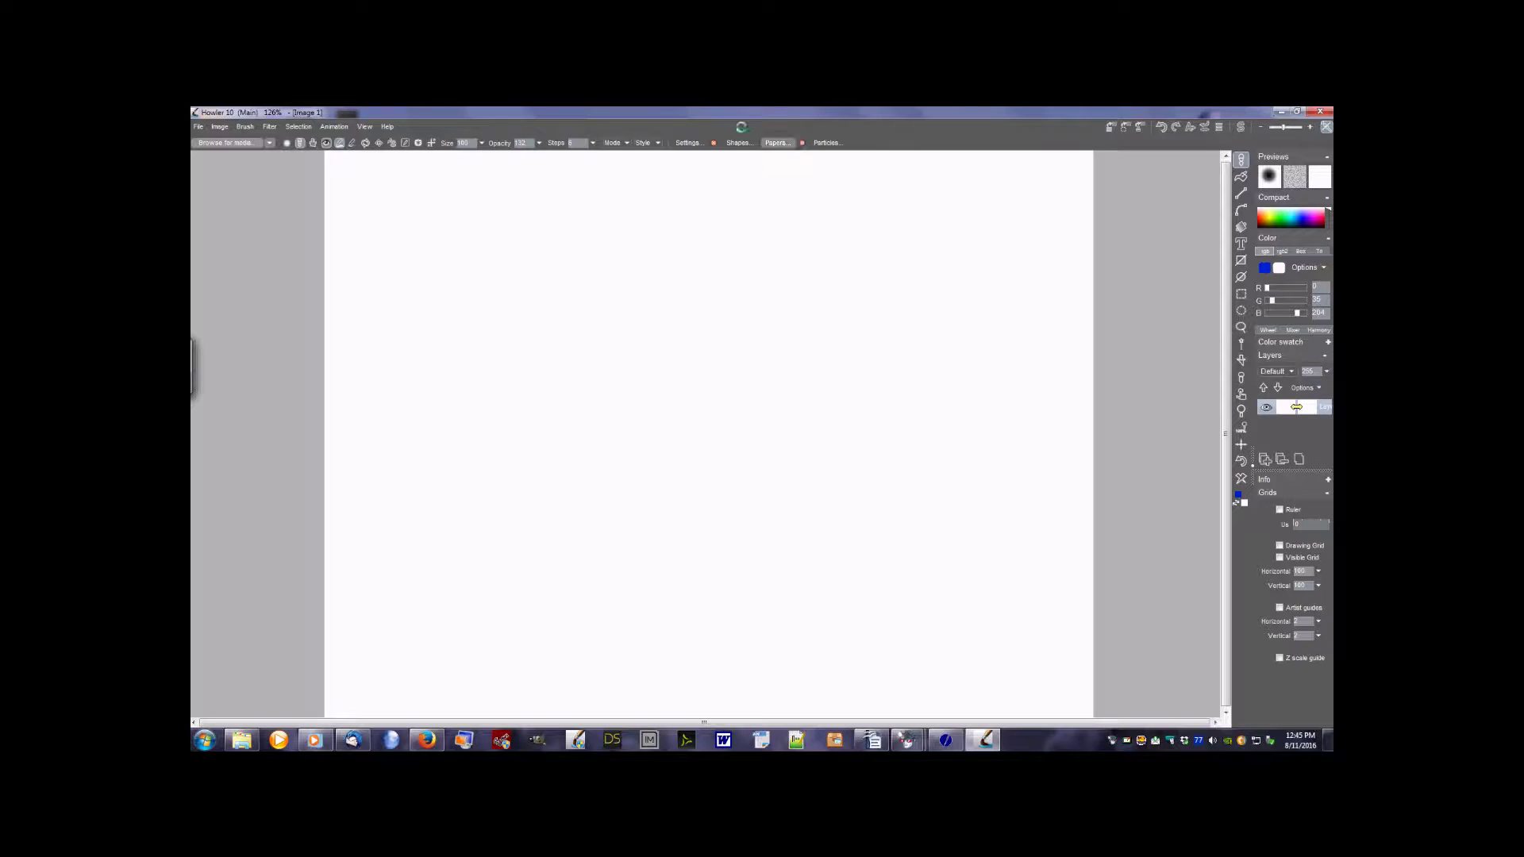
Step: Open the brush shape presets beside the canvas and paint a curved stroke with each of two different brush shapes
click(732, 143)
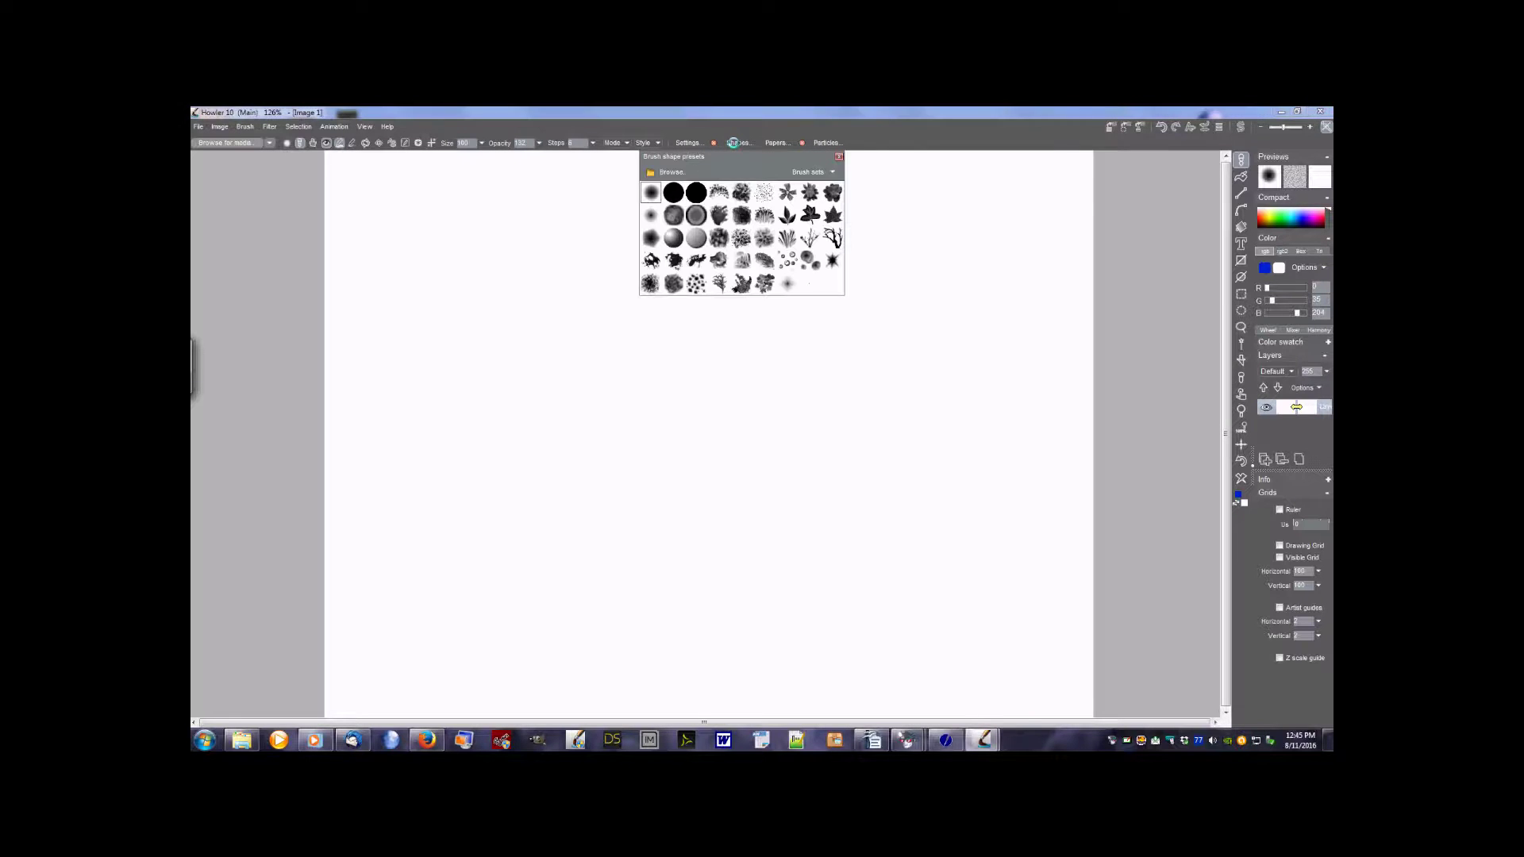
mouse_move(734, 157)
mouse_down()
mouse_move(1065, 184)
mouse_move(1102, 164)
mouse_up()
click(1064, 246)
mouse_move(864, 298)
mouse_down()
mouse_move(753, 303)
mouse_move(724, 371)
mouse_up()
click(1086, 246)
mouse_move(871, 365)
mouse_down()
mouse_move(865, 400)
mouse_move(660, 472)
mouse_up()
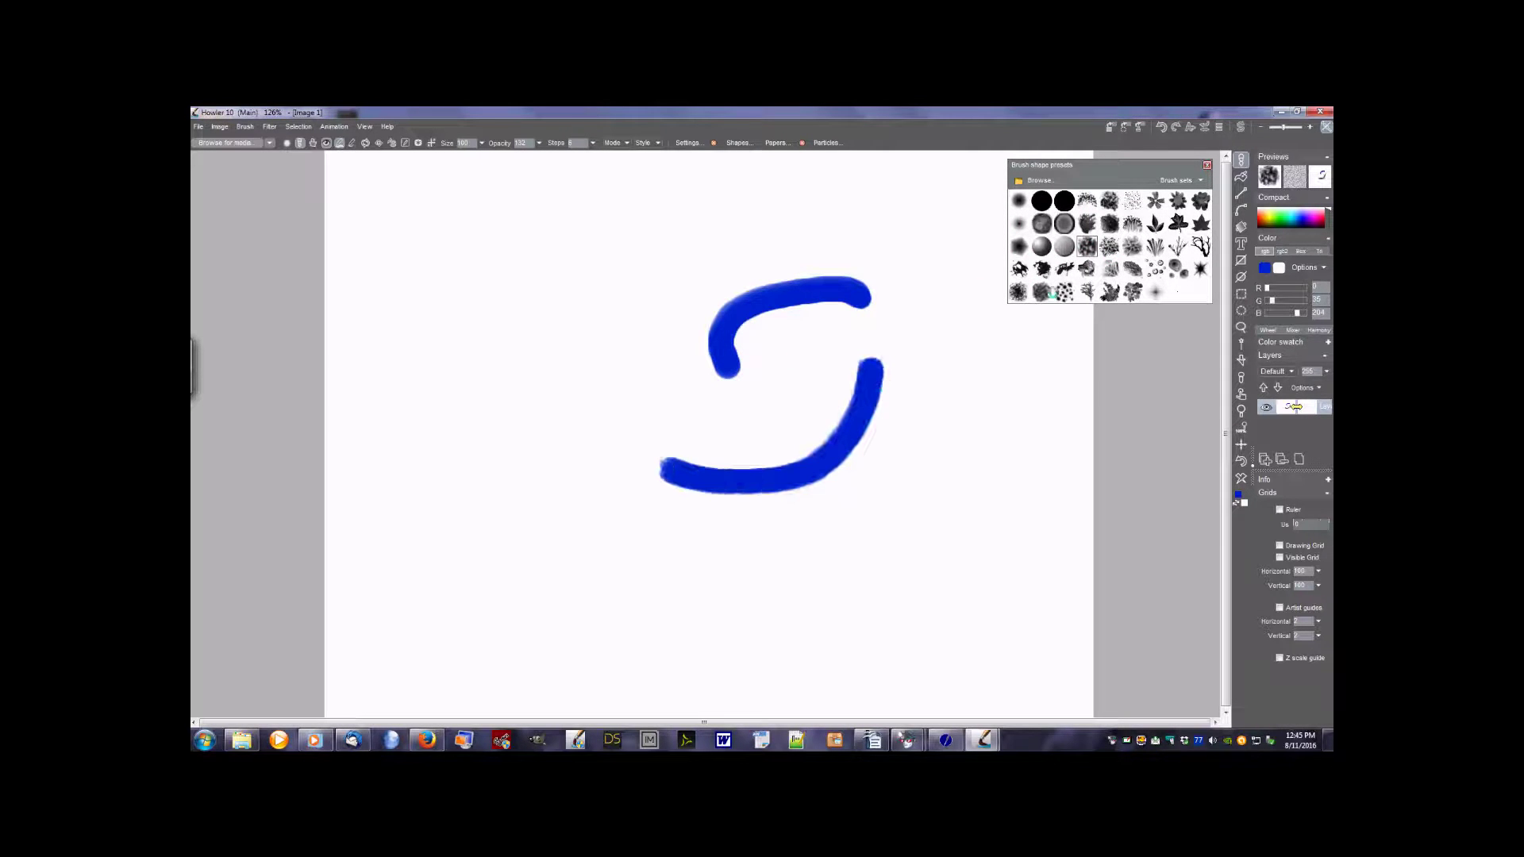
Step: Choose a light textured brush shape, stamp three single dabs and paint a short stroke near the canvas's upper edge
click(1121, 268)
click(656, 255)
click(727, 240)
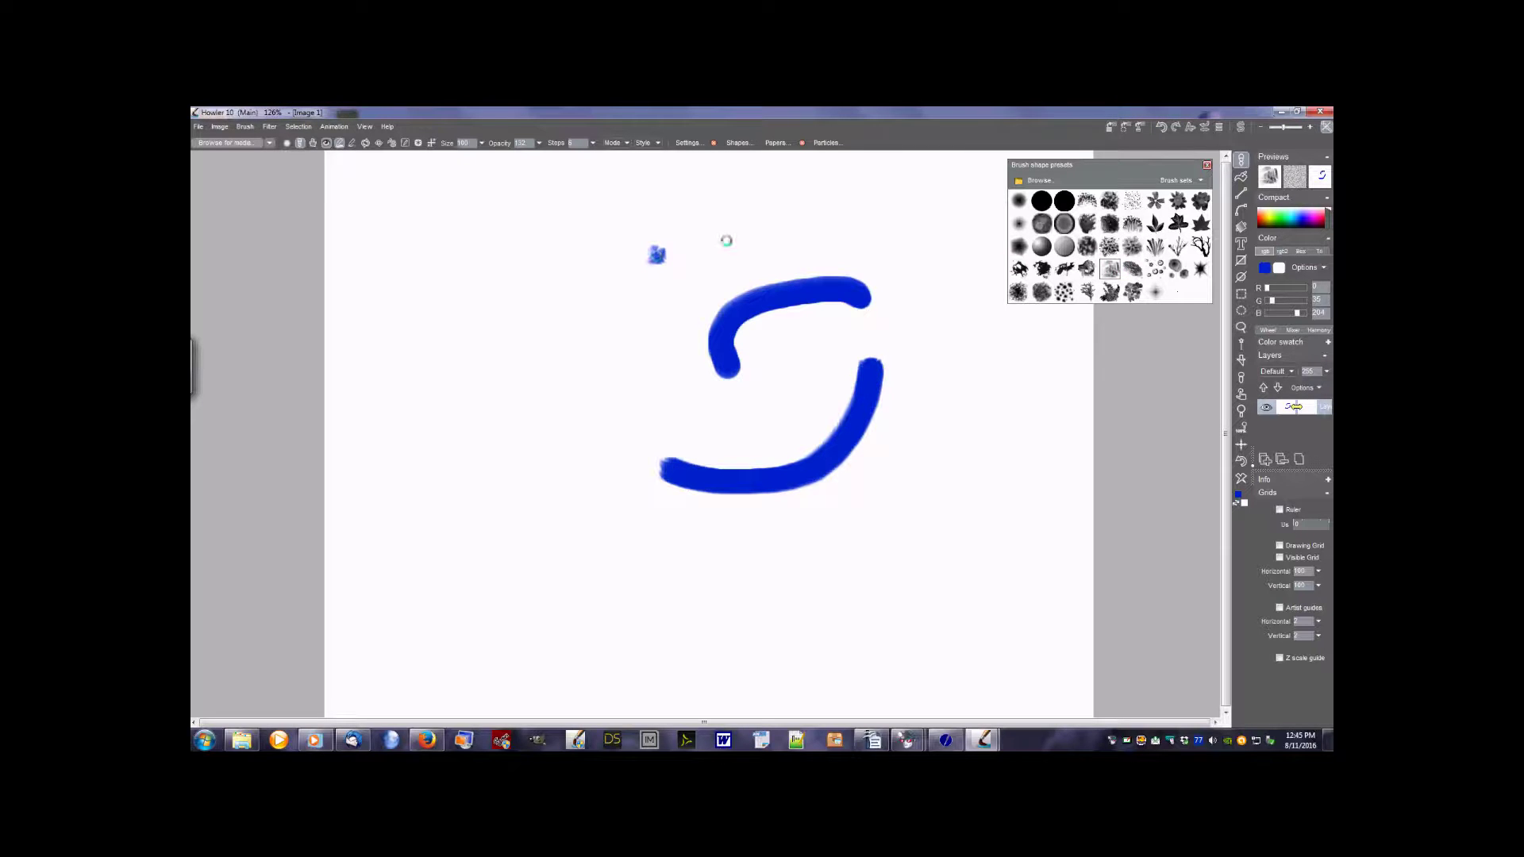
click(810, 230)
drag(760, 200, 698, 210)
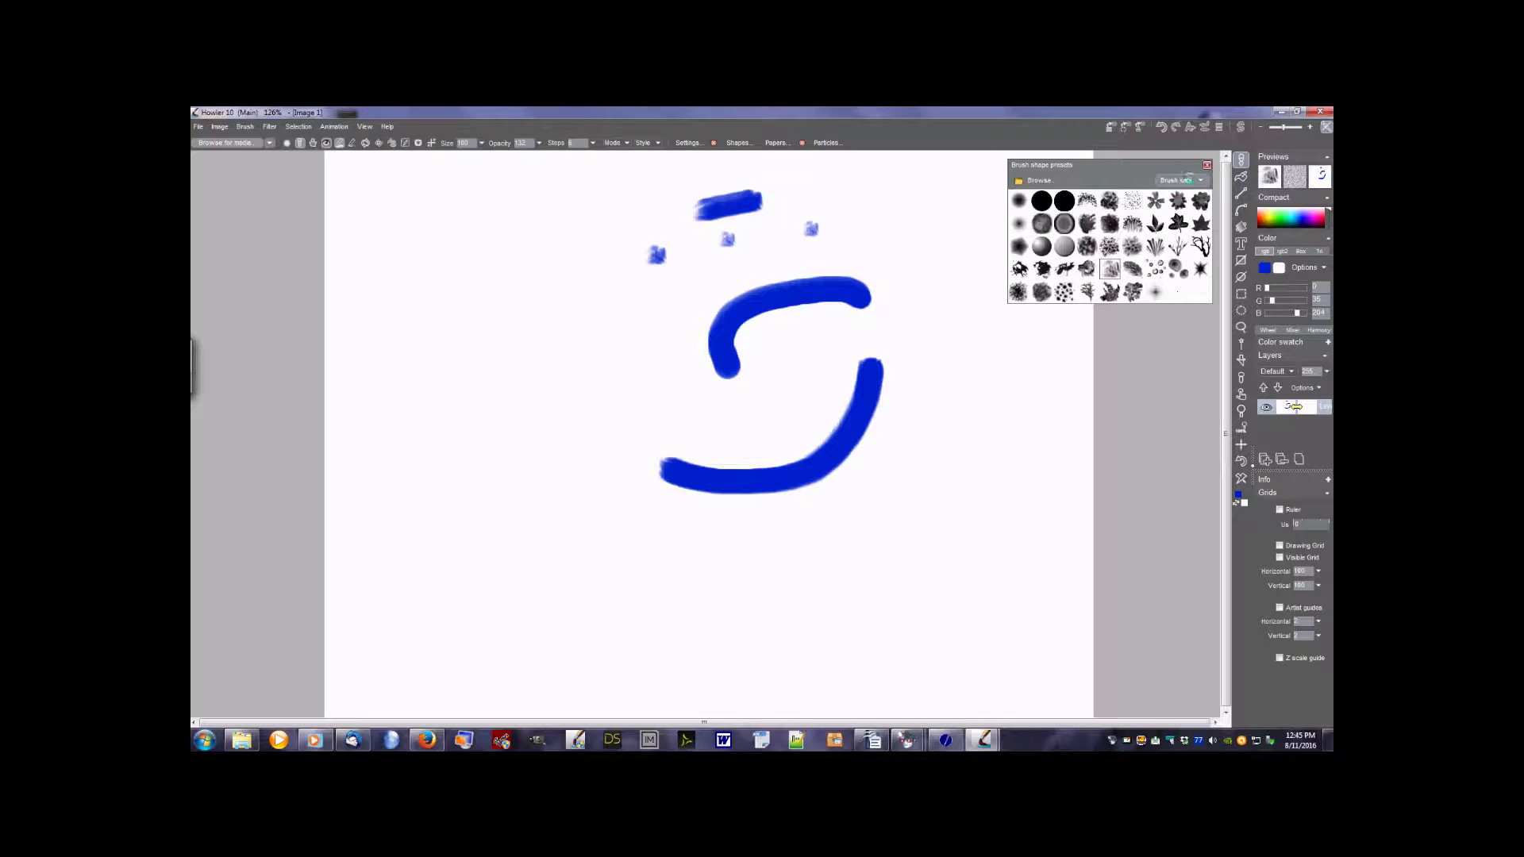
Step: Load the Alternates2 brush set into the shape presets, followed by the Cybersign01 set
click(1190, 179)
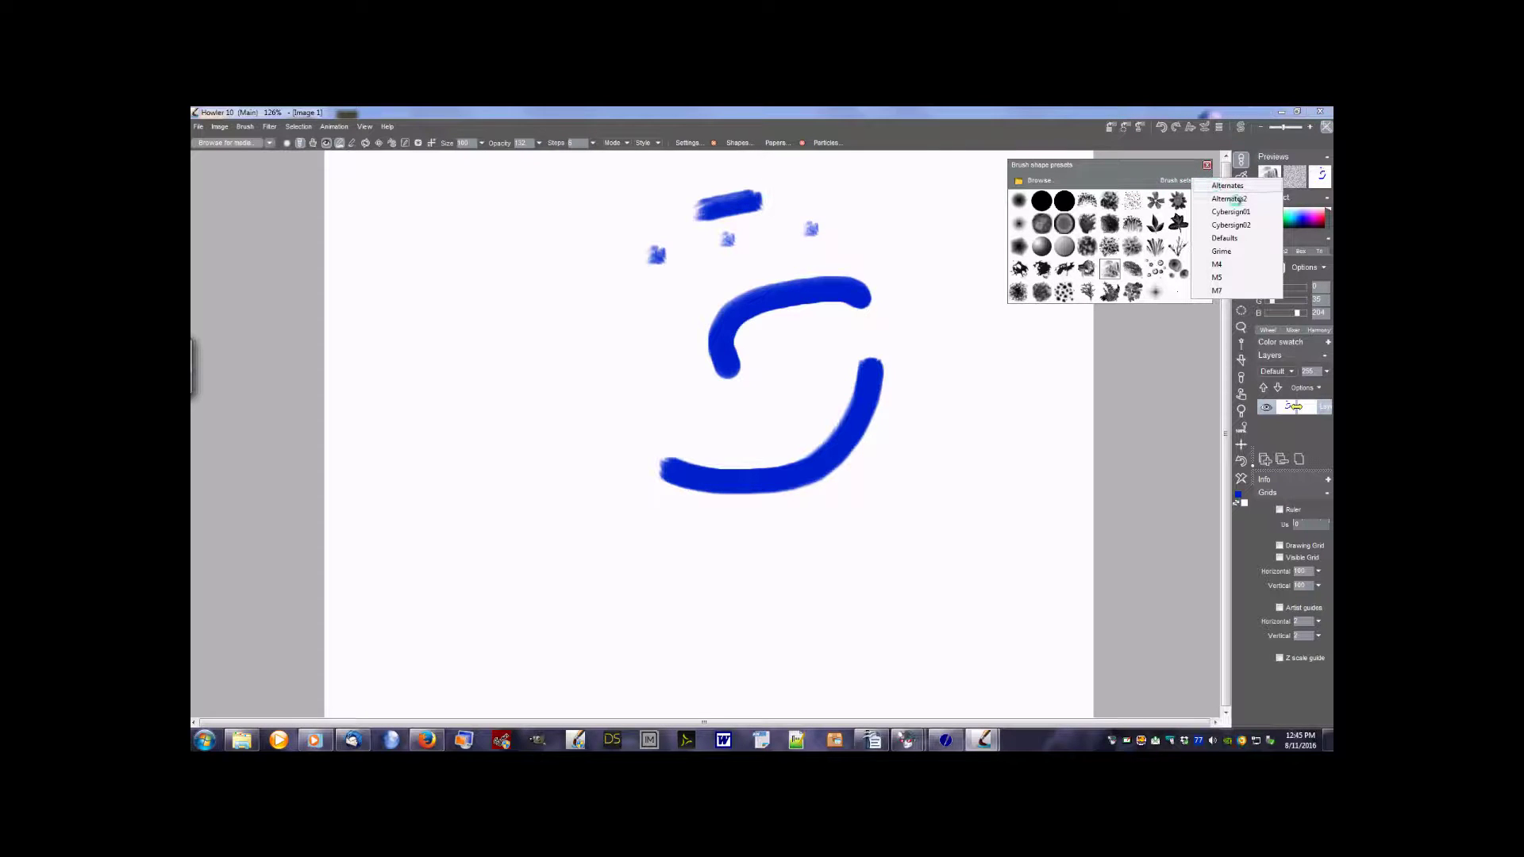
click(1231, 198)
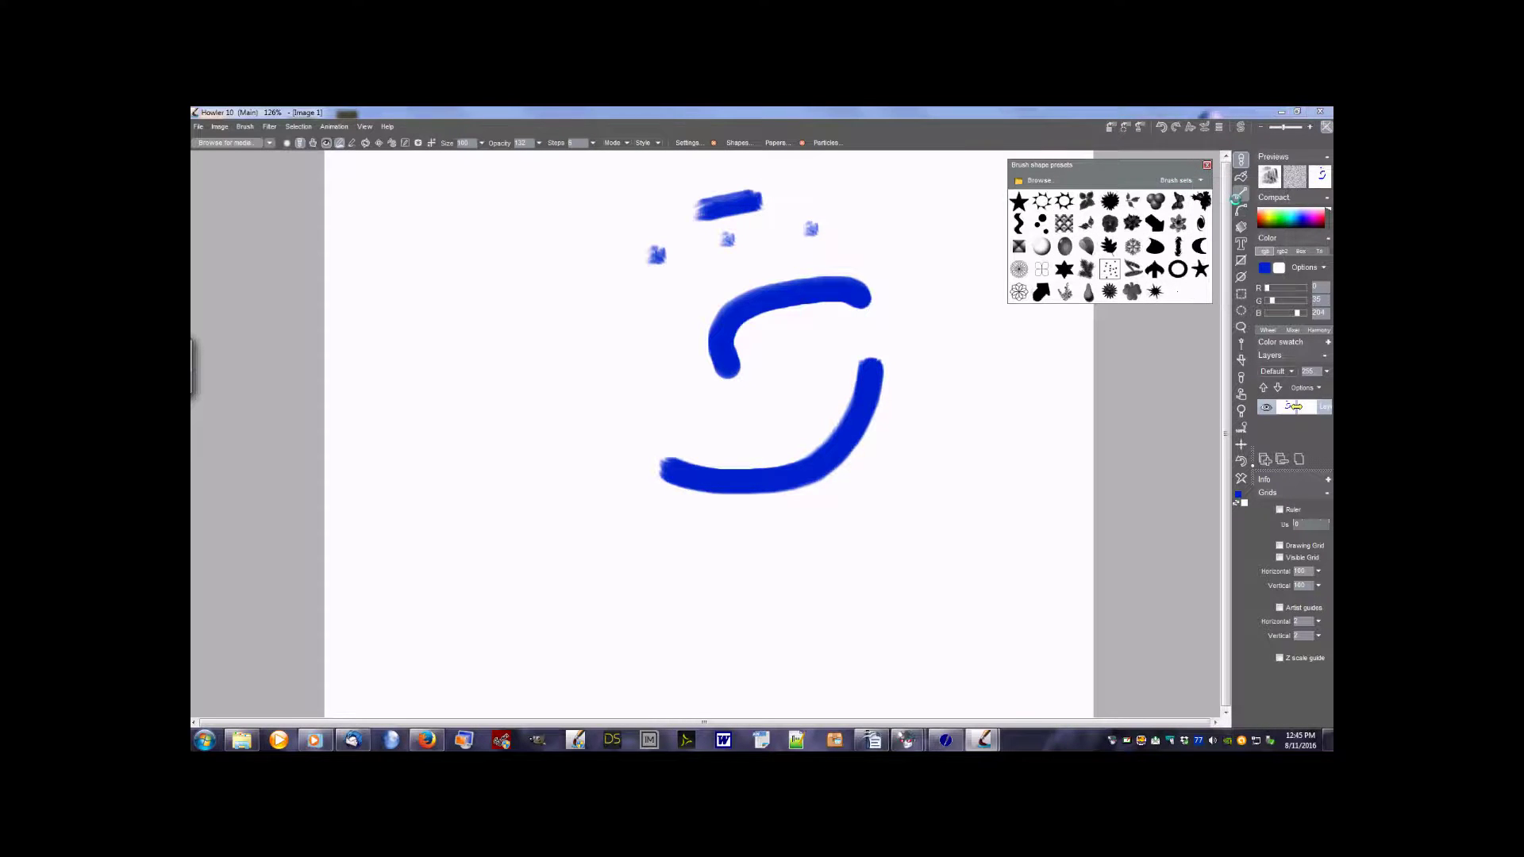
click(1198, 180)
click(1240, 208)
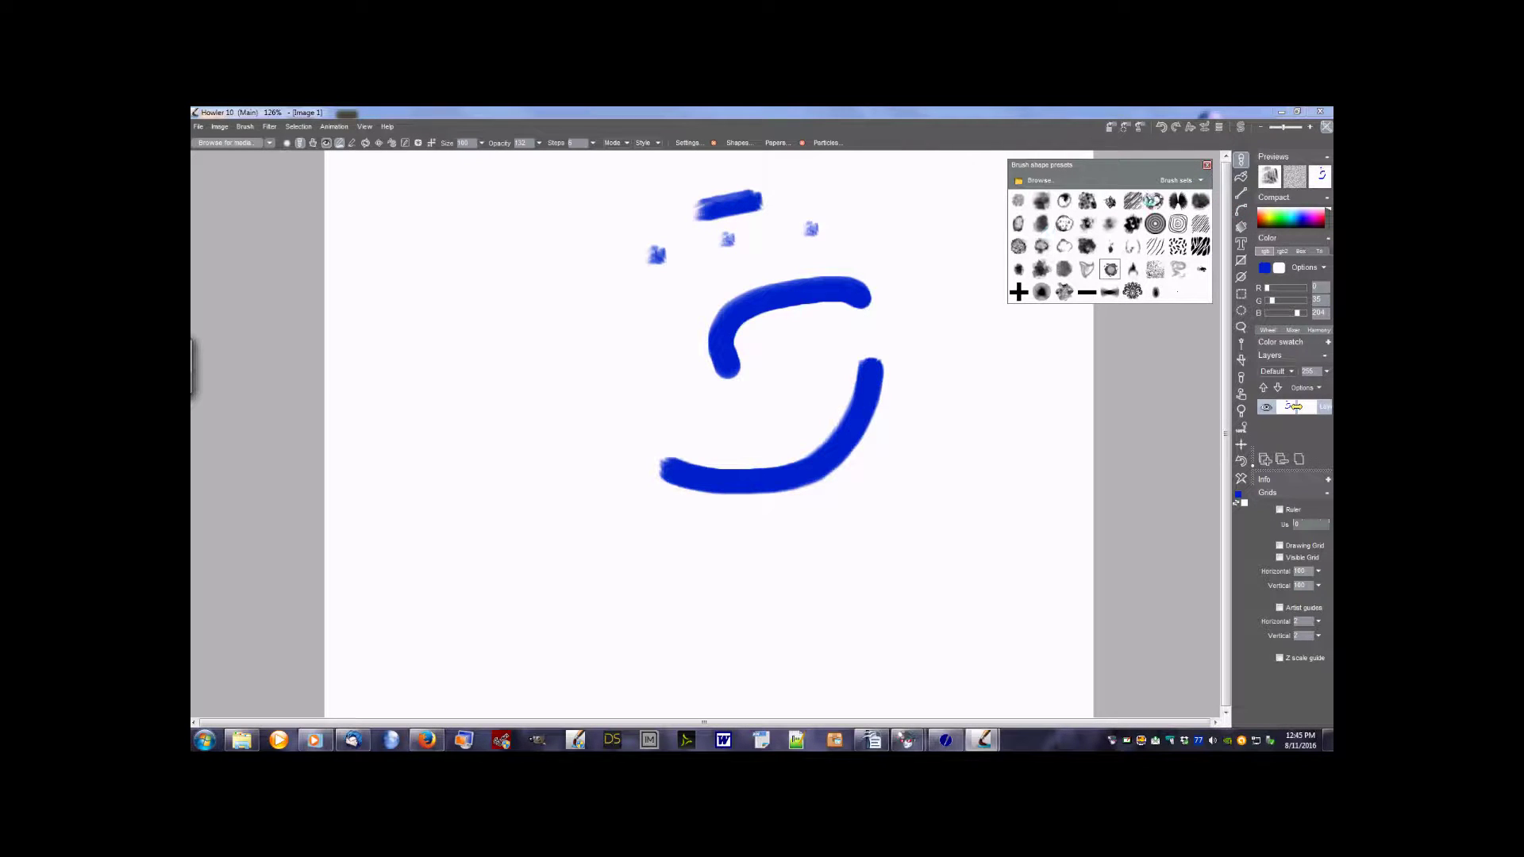
Step: Review the list of brush sets, close the brush shape presets and clear the canvas
click(1198, 180)
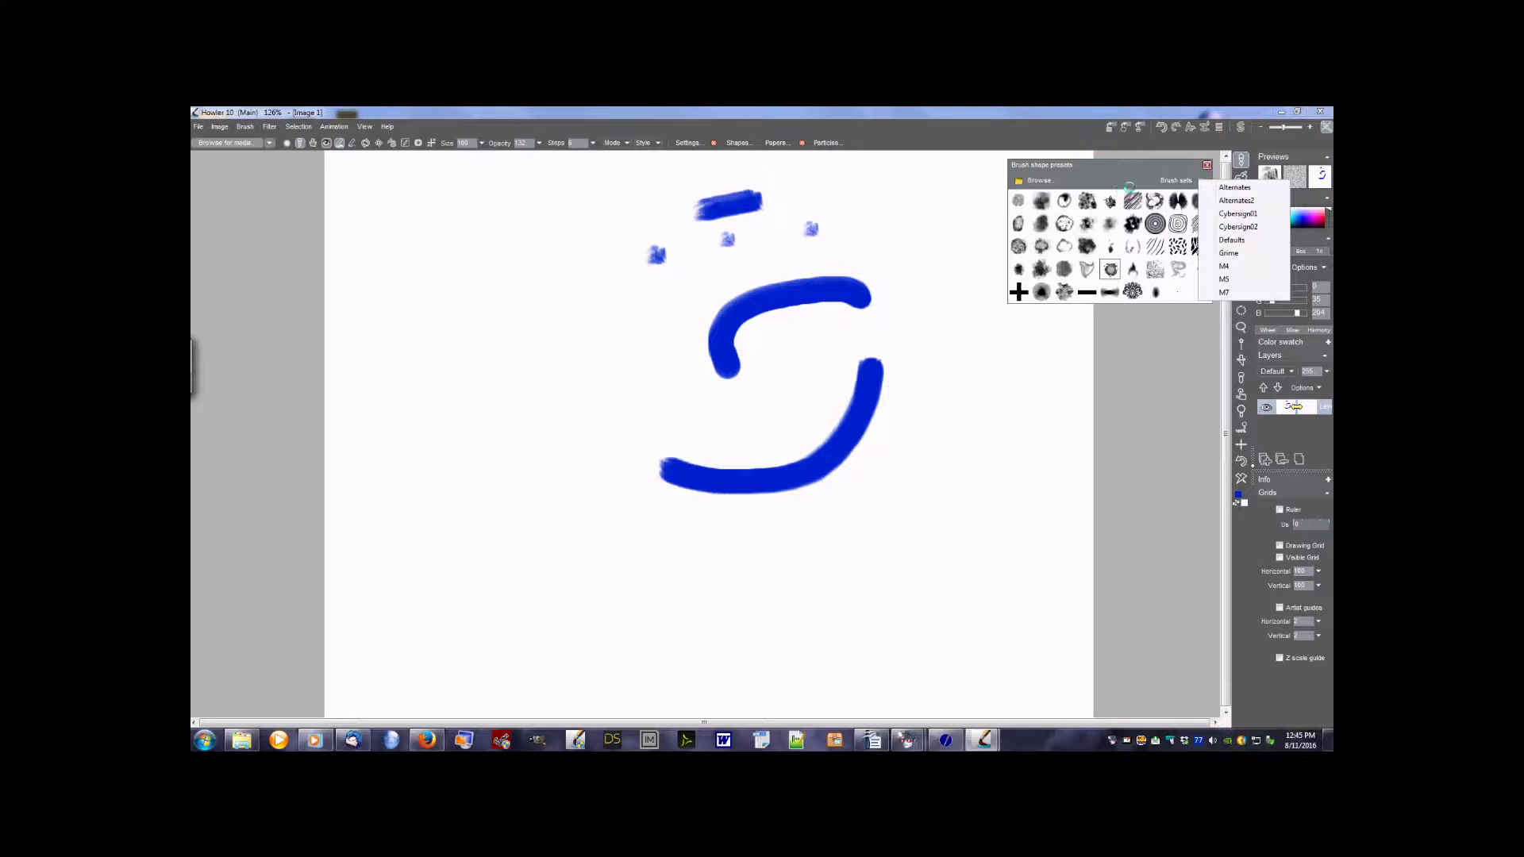
click(1125, 172)
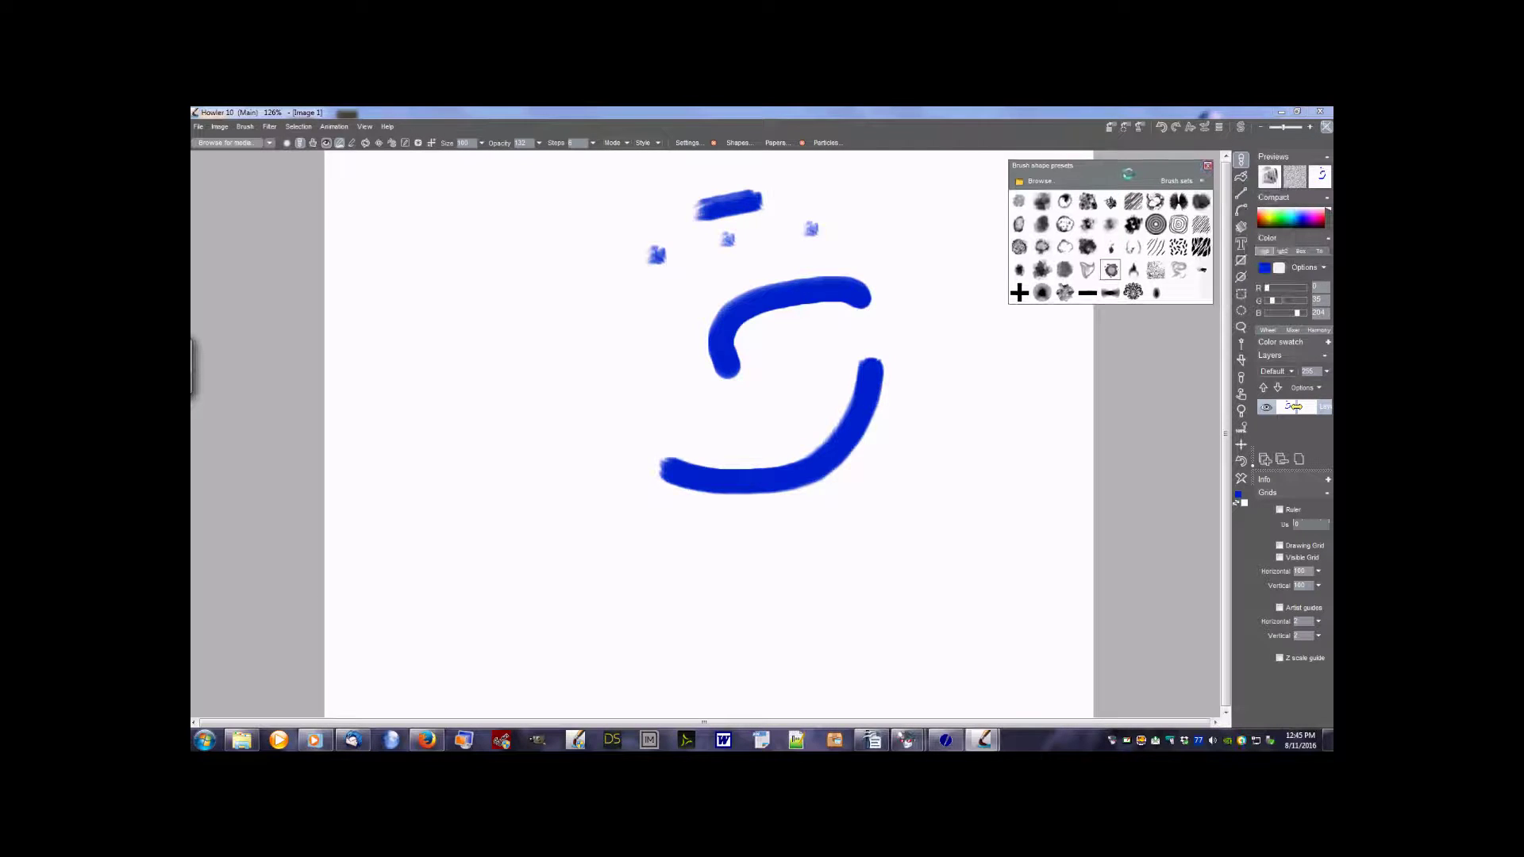
click(1207, 166)
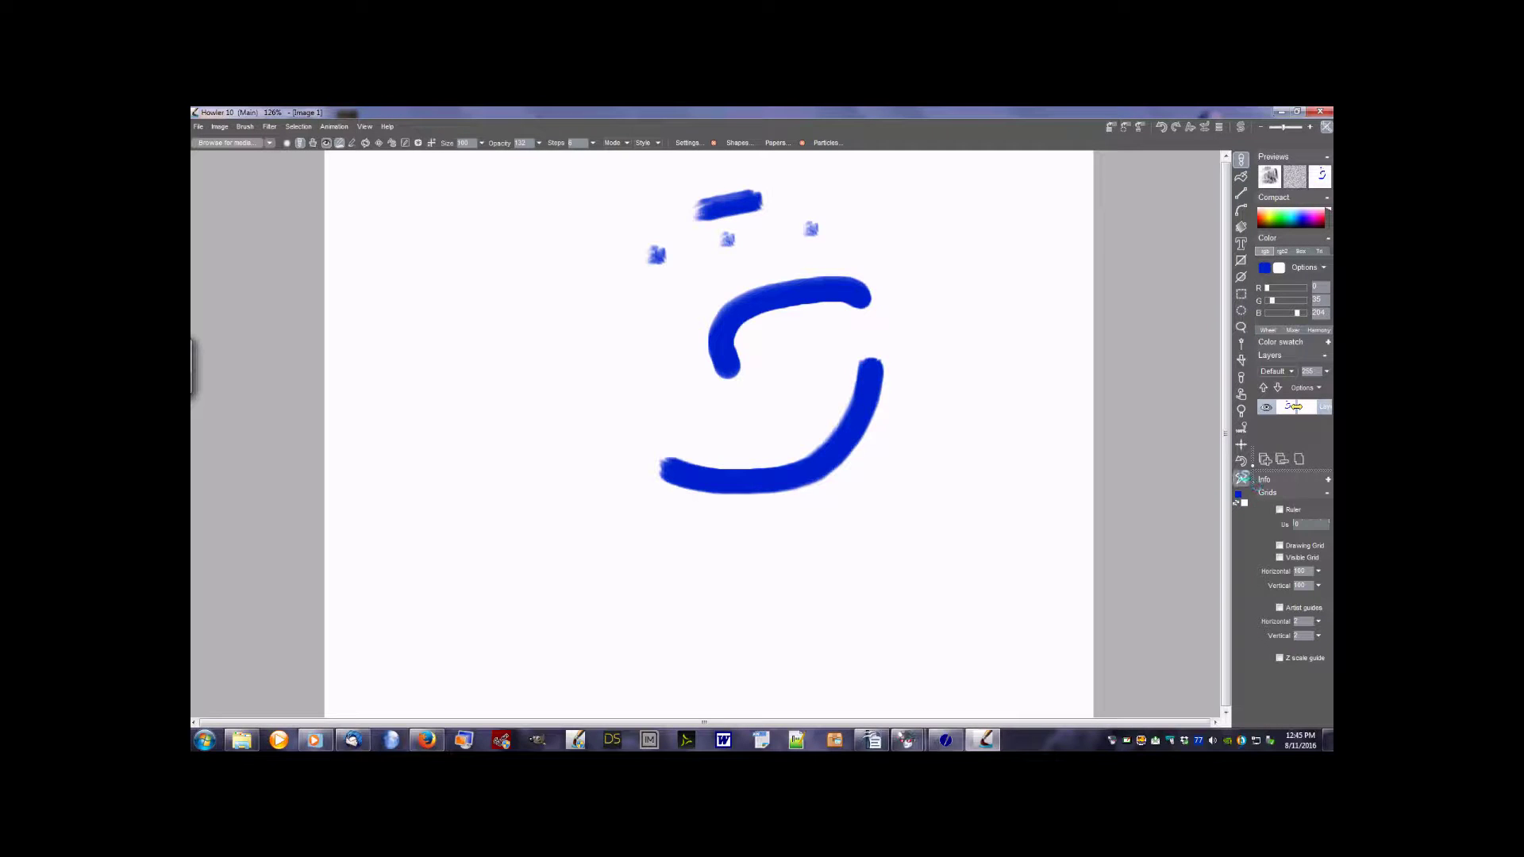
click(1240, 478)
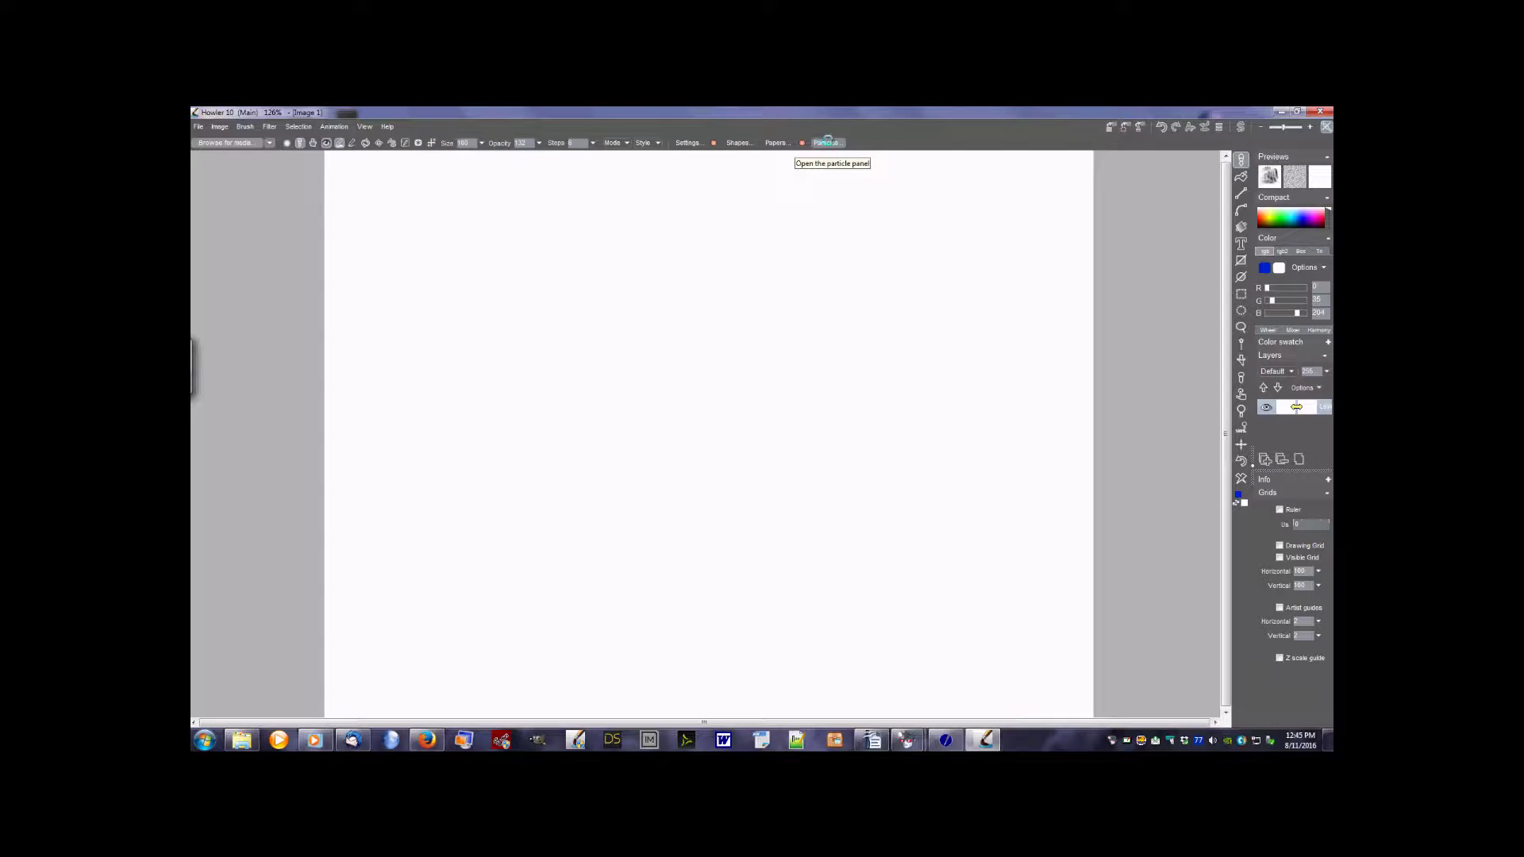
Step: Open the paper settings, move them beside the canvas and try the Bumpiness and Dry brush options
click(776, 143)
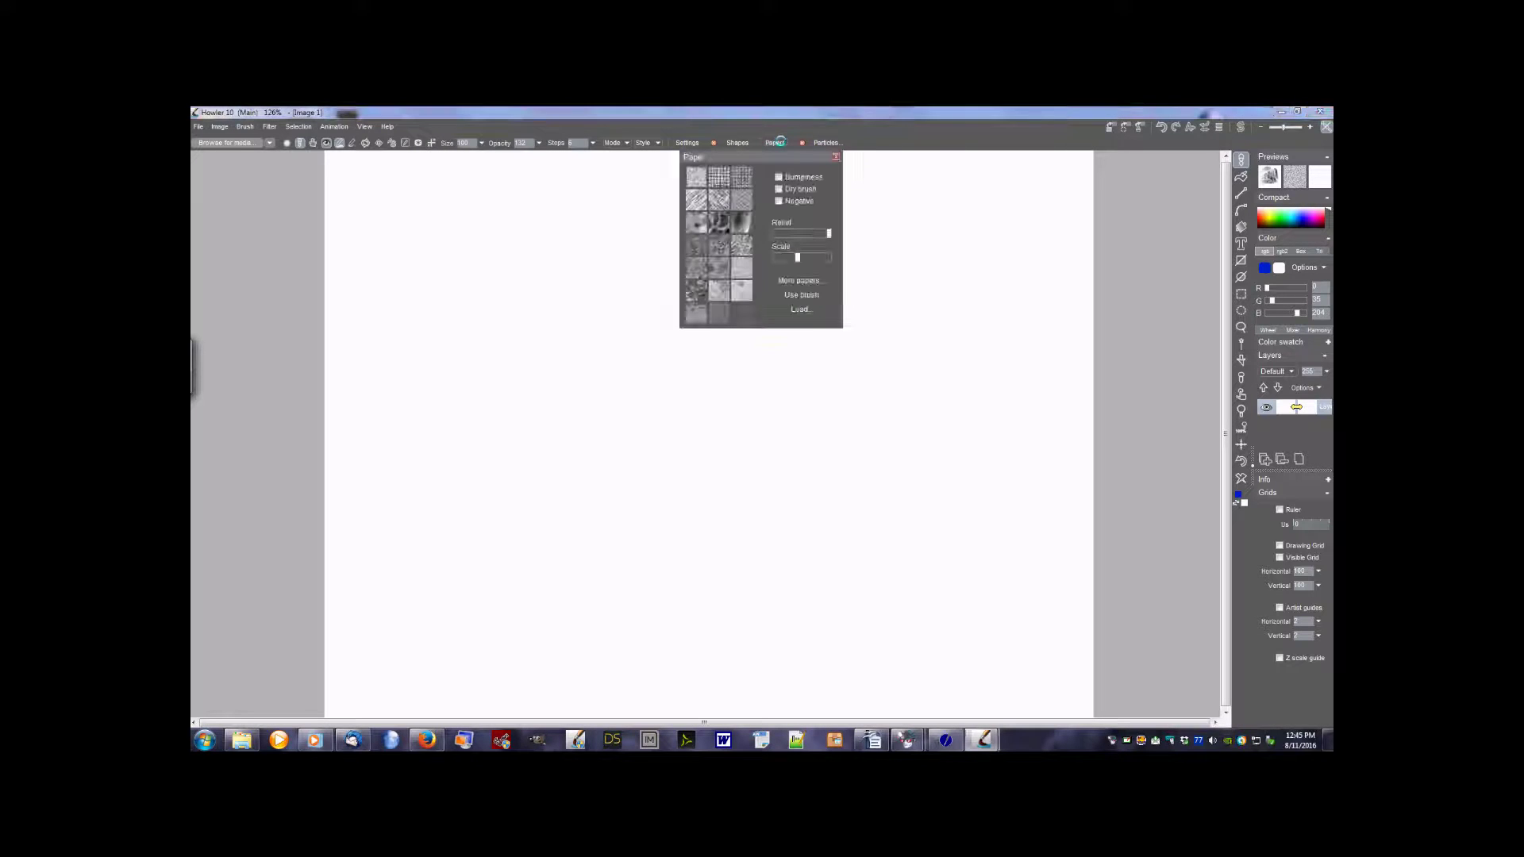
drag(788, 159, 1146, 167)
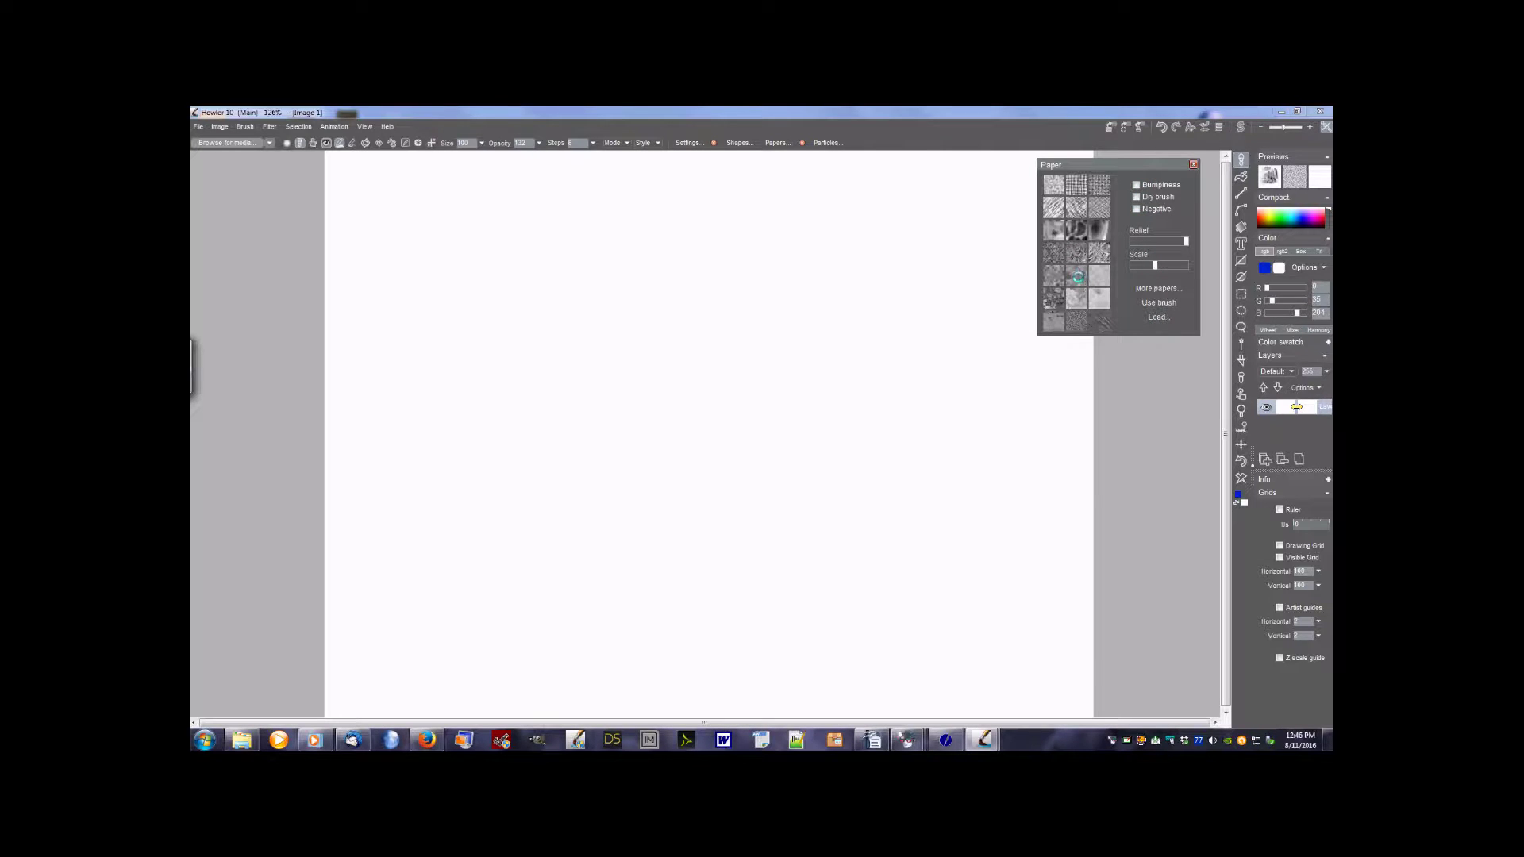
click(1136, 185)
click(1135, 197)
click(1135, 197)
click(1136, 185)
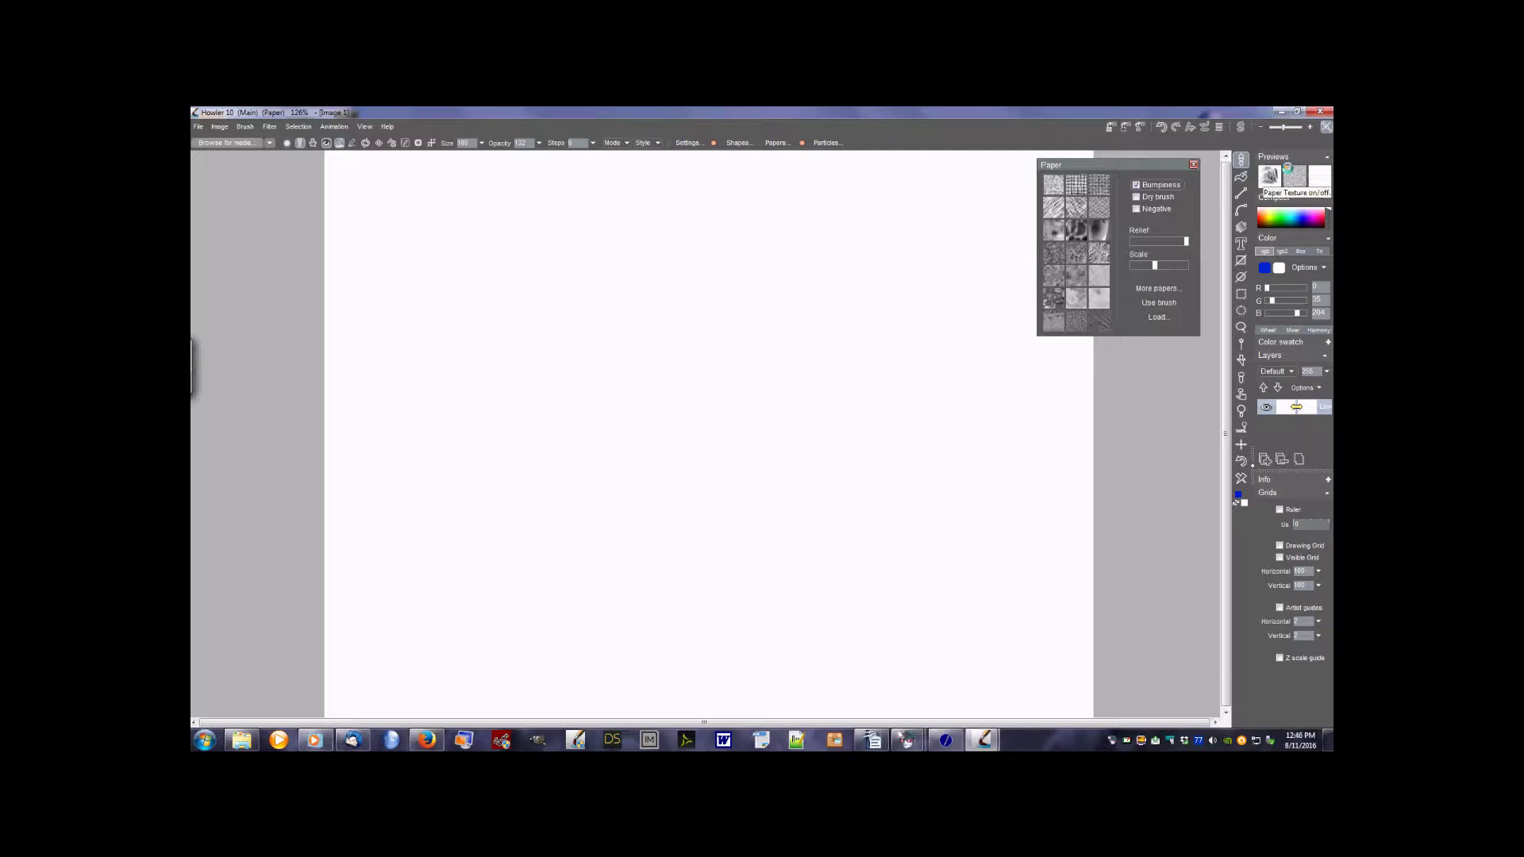
Step: Toggle the paper texture through its preview thumbnail, leaving the texture switched off
click(1287, 168)
click(1289, 169)
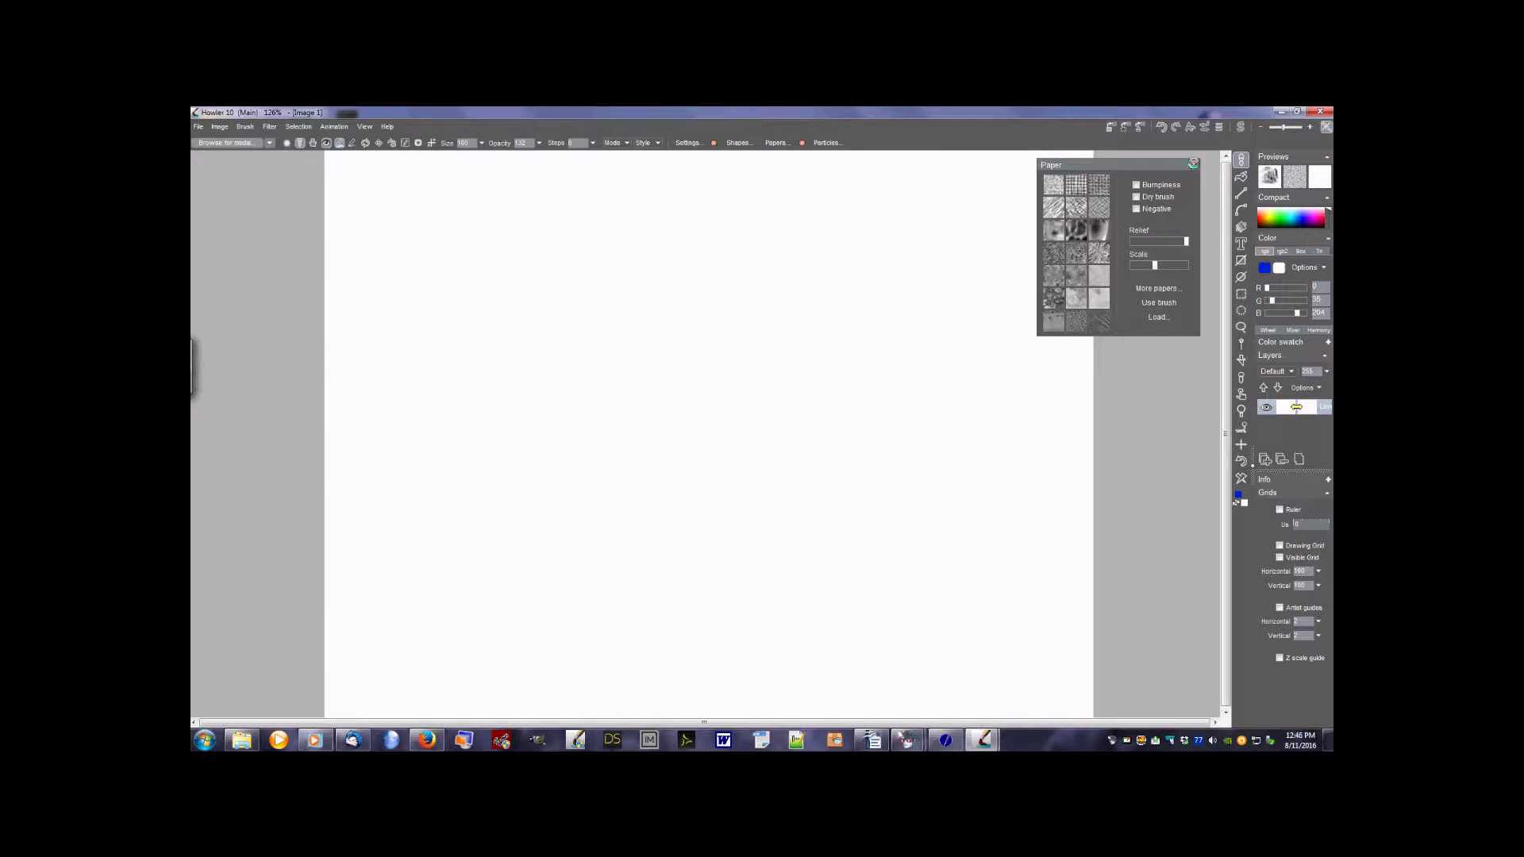
Step: Close the paper settings, view the main brush settings and close them again
click(1195, 165)
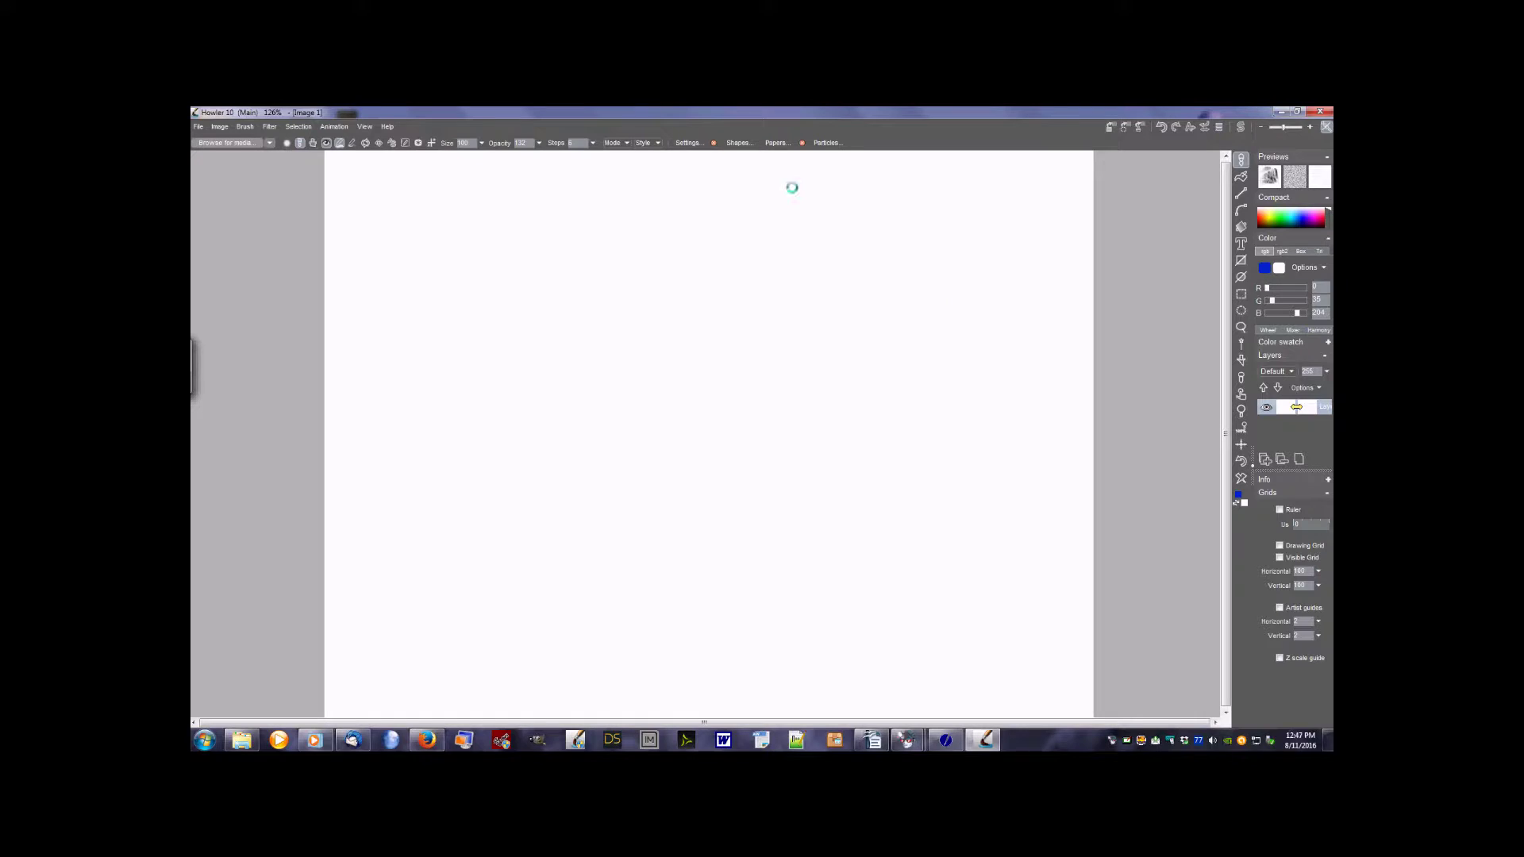
click(689, 142)
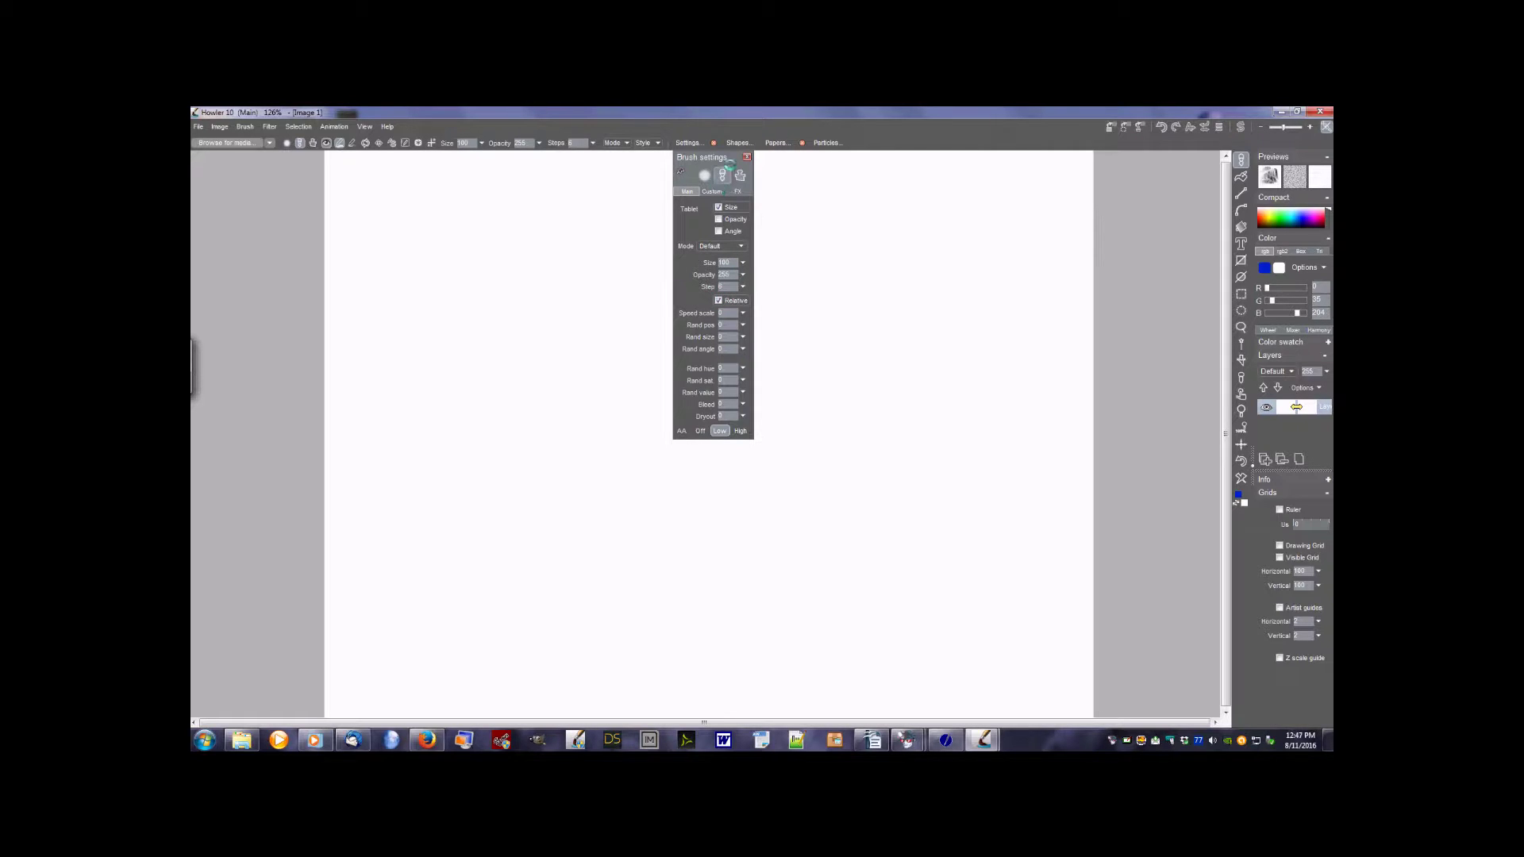
click(719, 175)
click(745, 156)
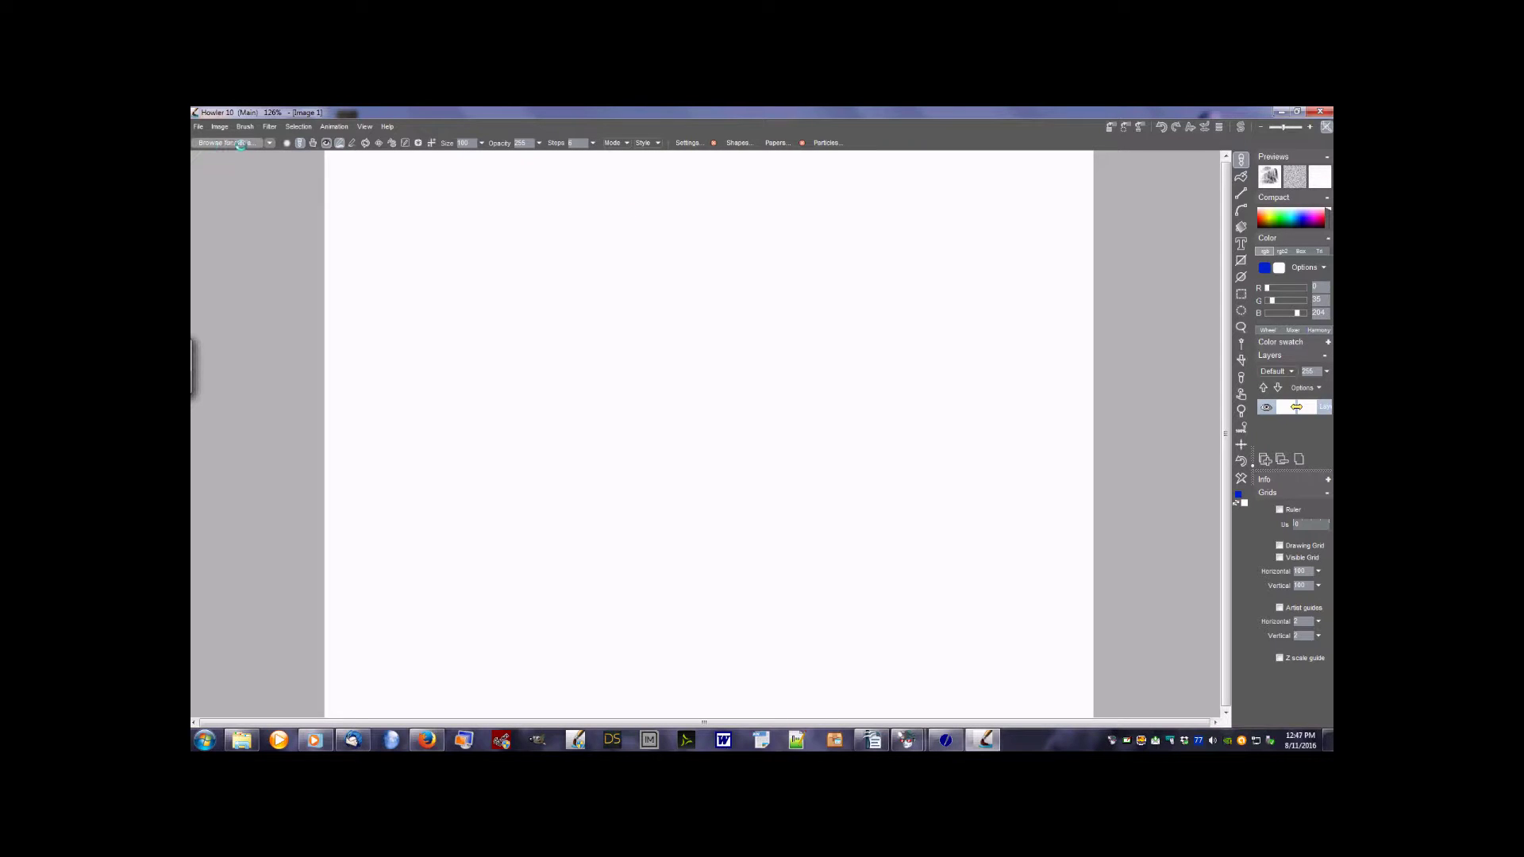
Step: Open the brush media browser, toggle large icons on and off, and enlarge the browser window downward
click(242, 144)
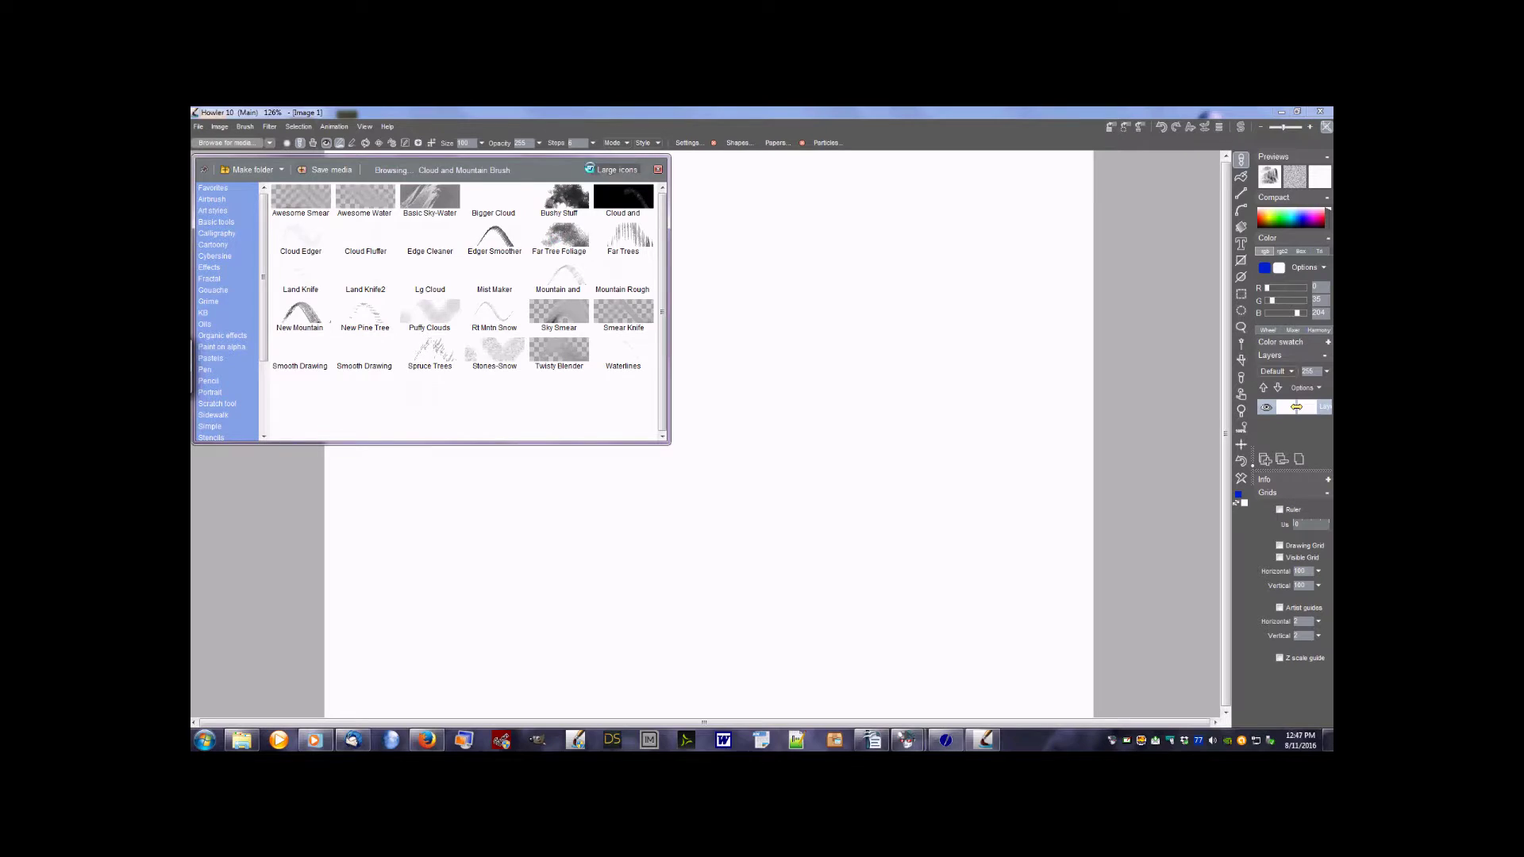
click(589, 169)
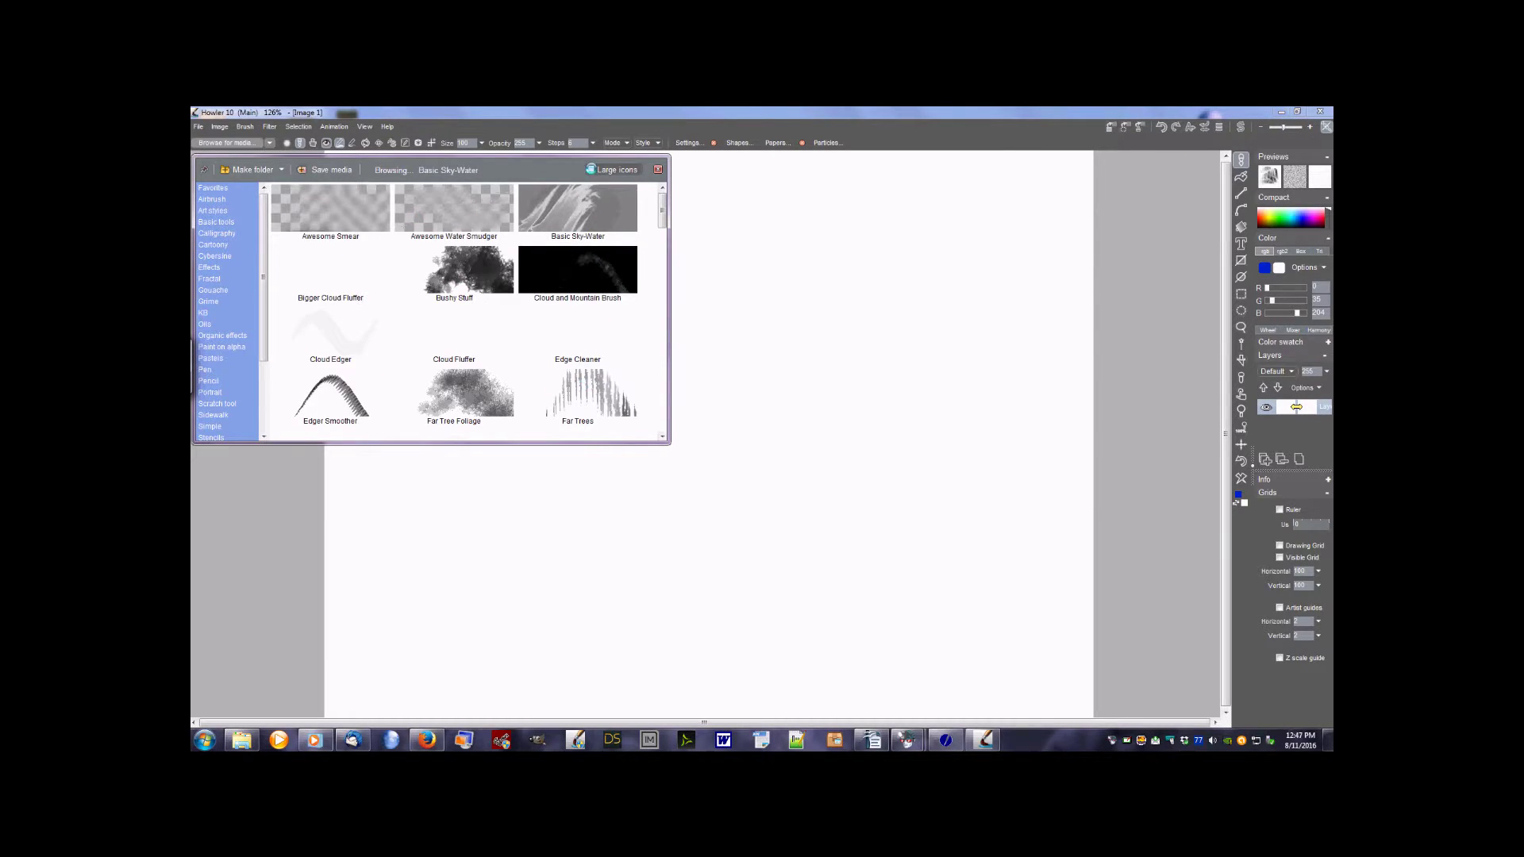
click(589, 169)
mouse_move(667, 443)
mouse_down()
mouse_move(769, 540)
mouse_move(678, 589)
mouse_up()
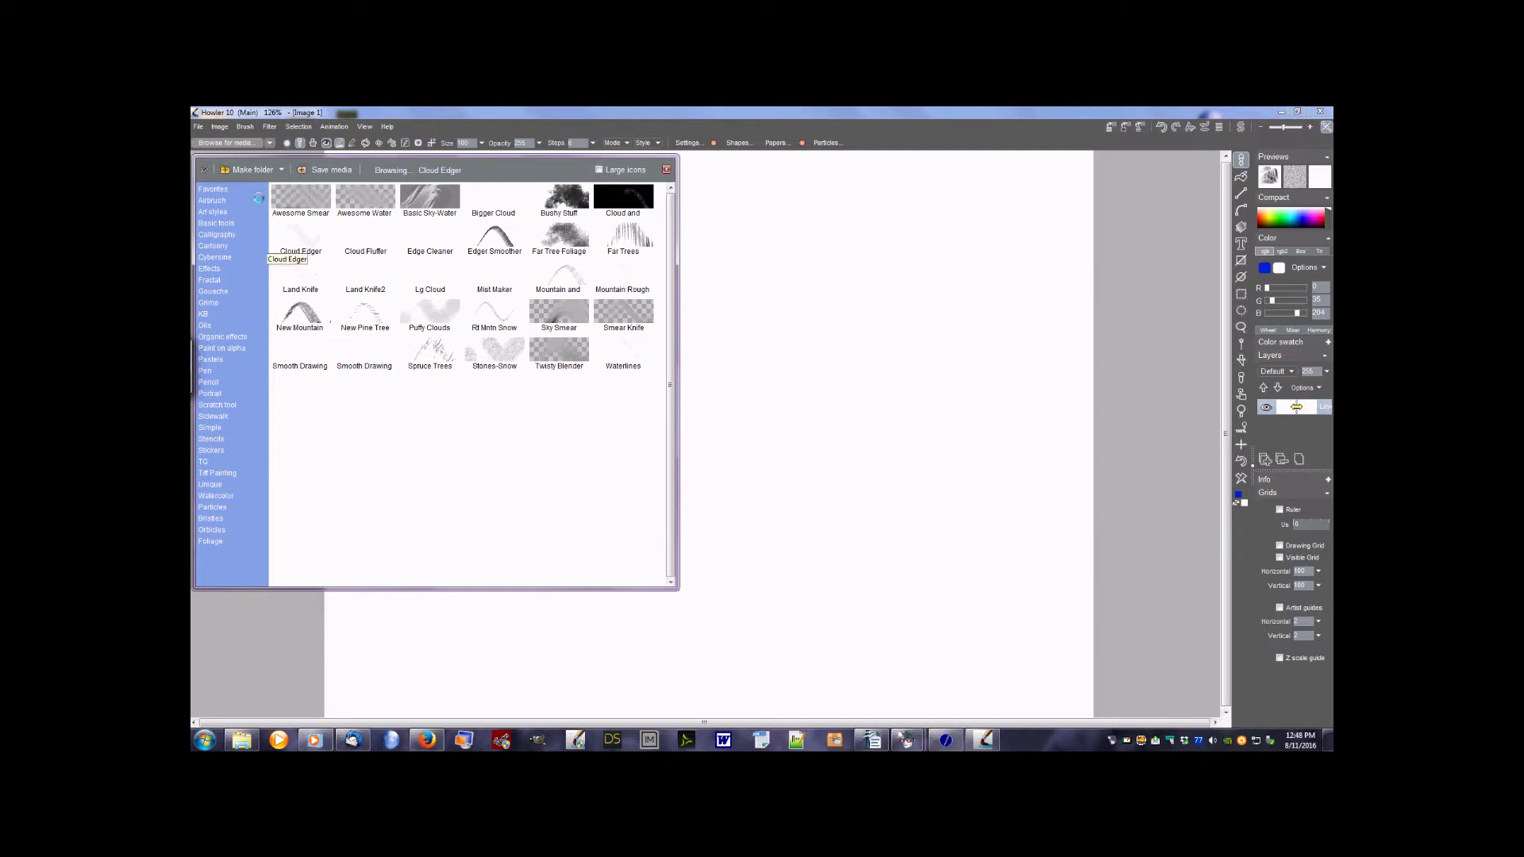
click(279, 169)
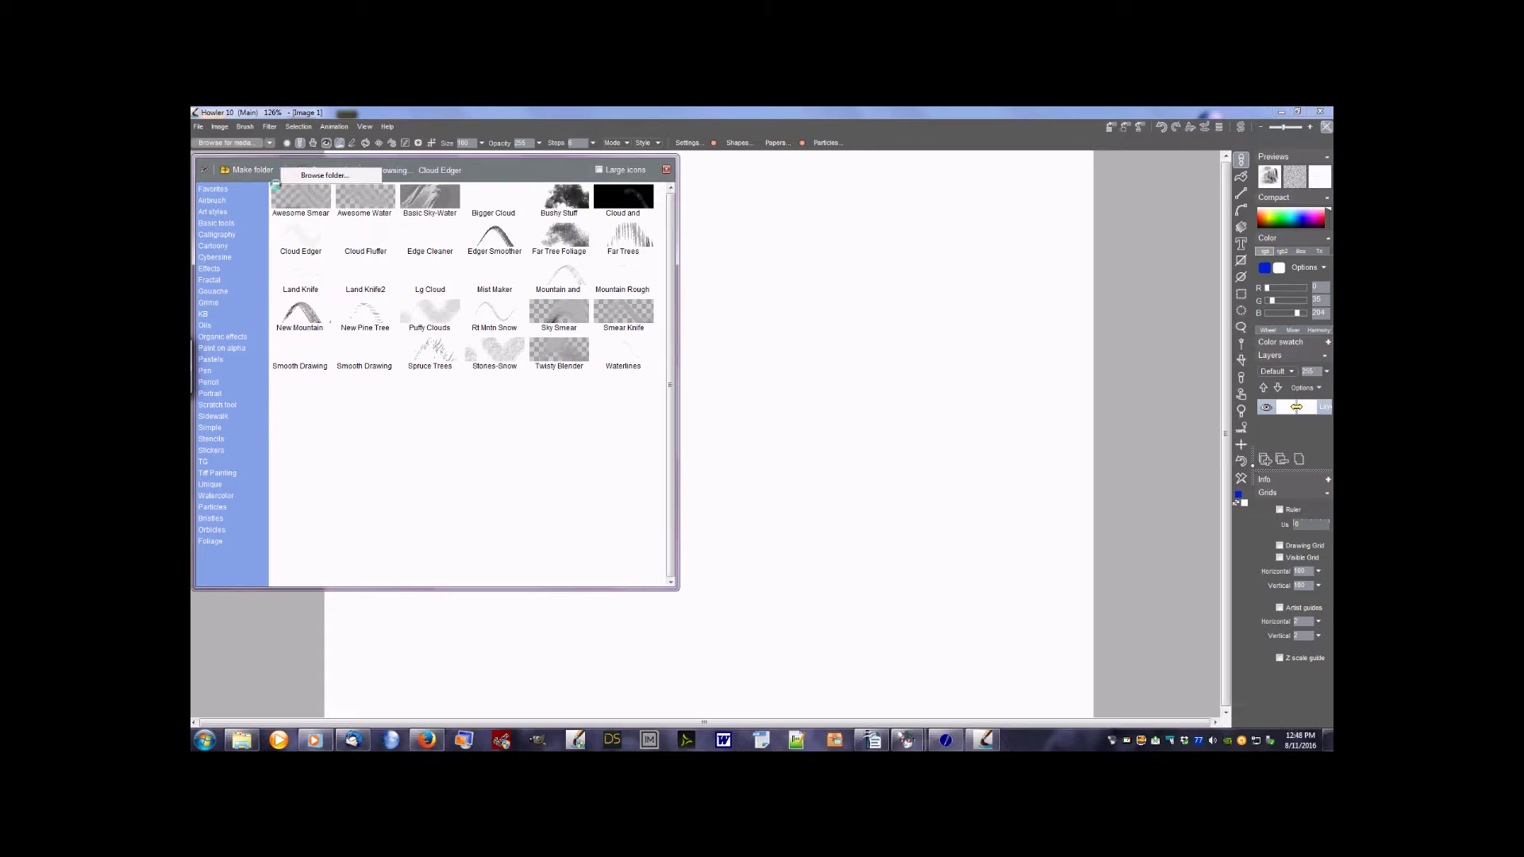
click(262, 170)
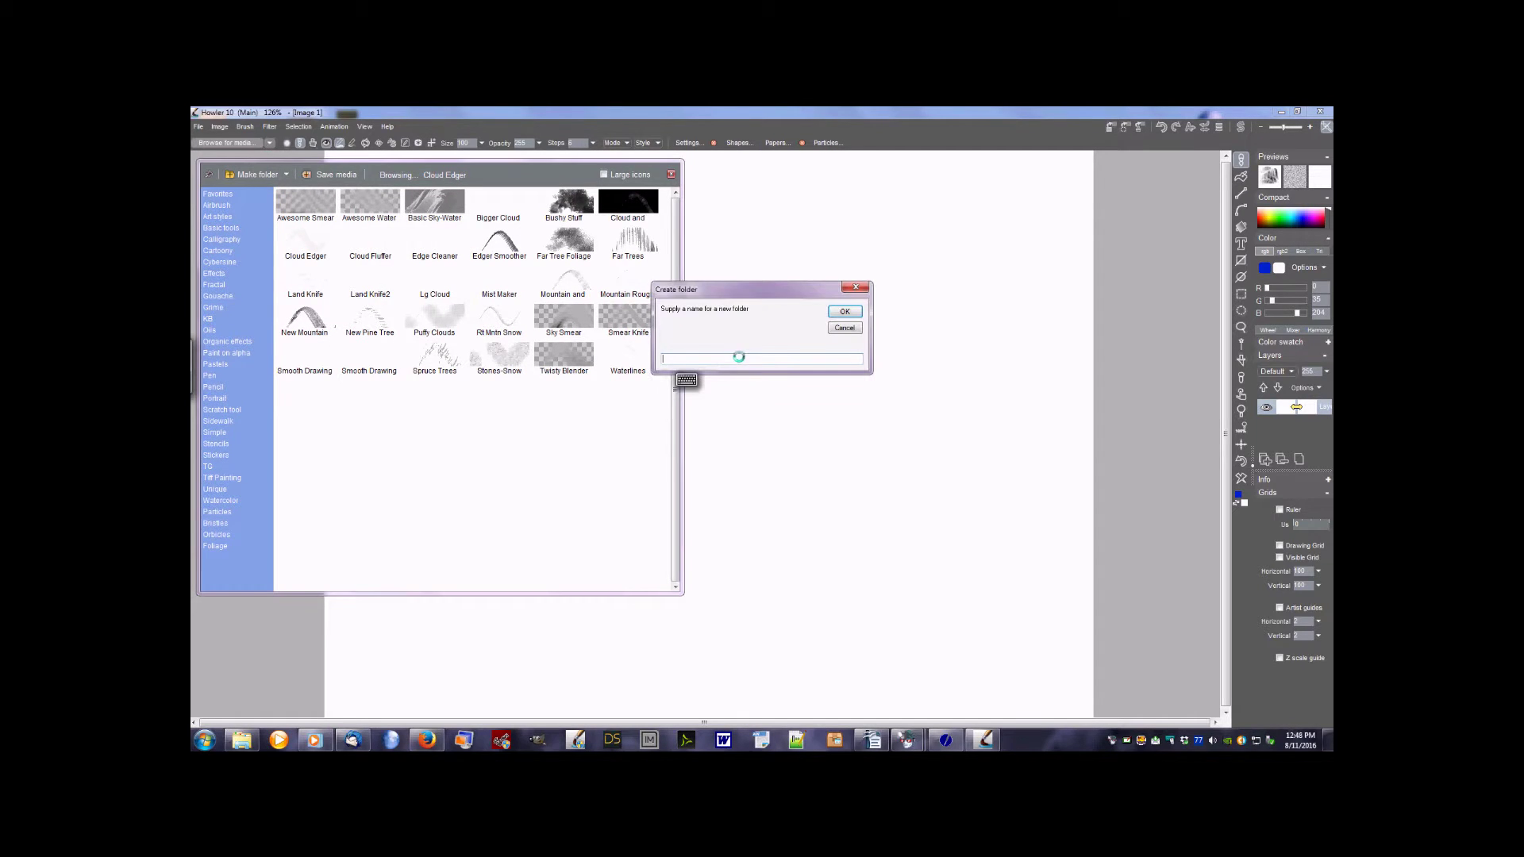
click(849, 327)
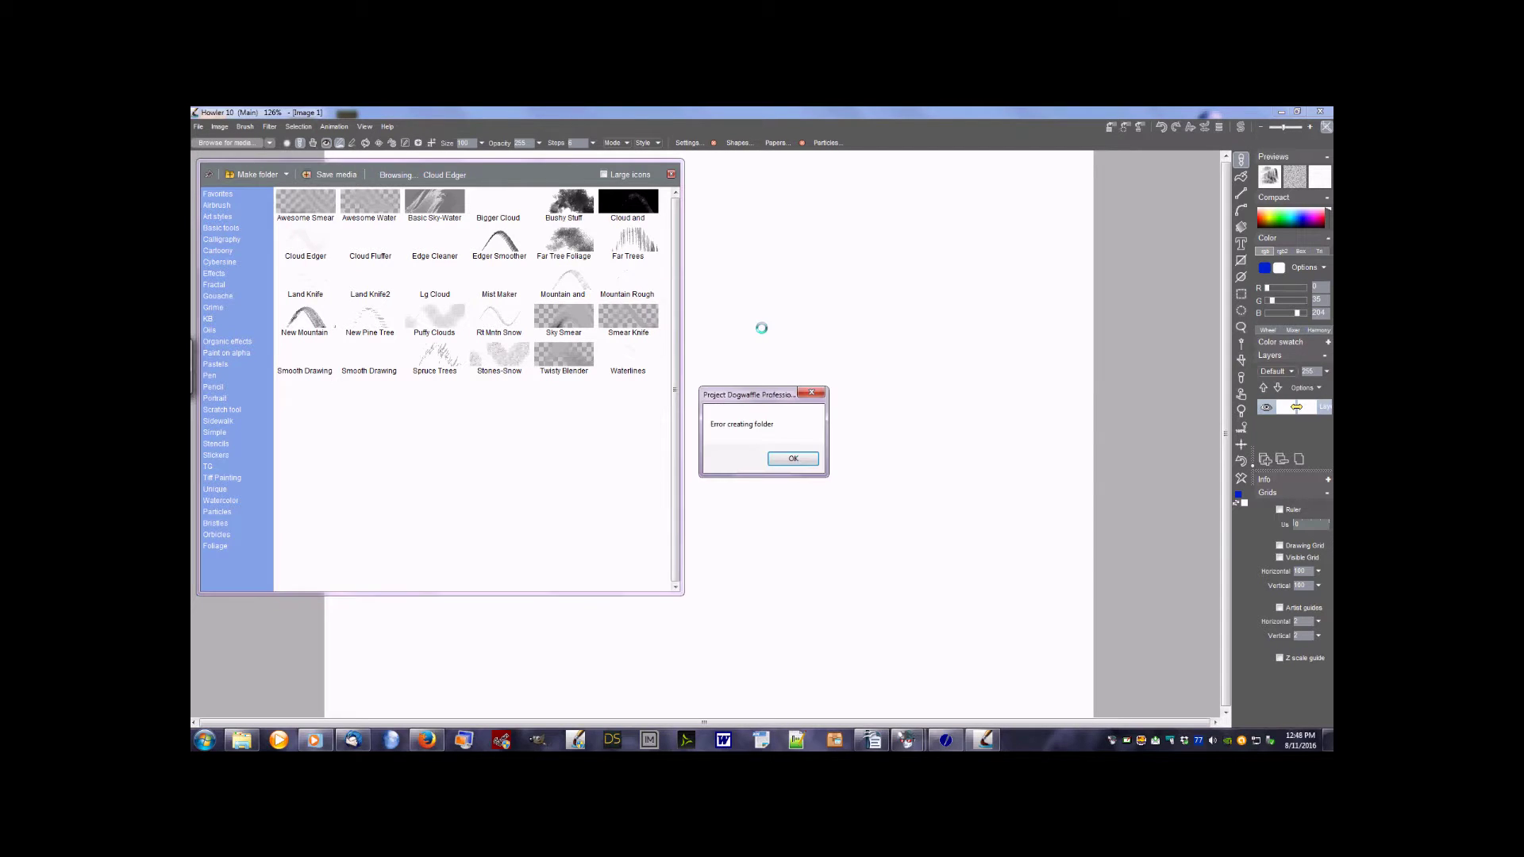
click(790, 458)
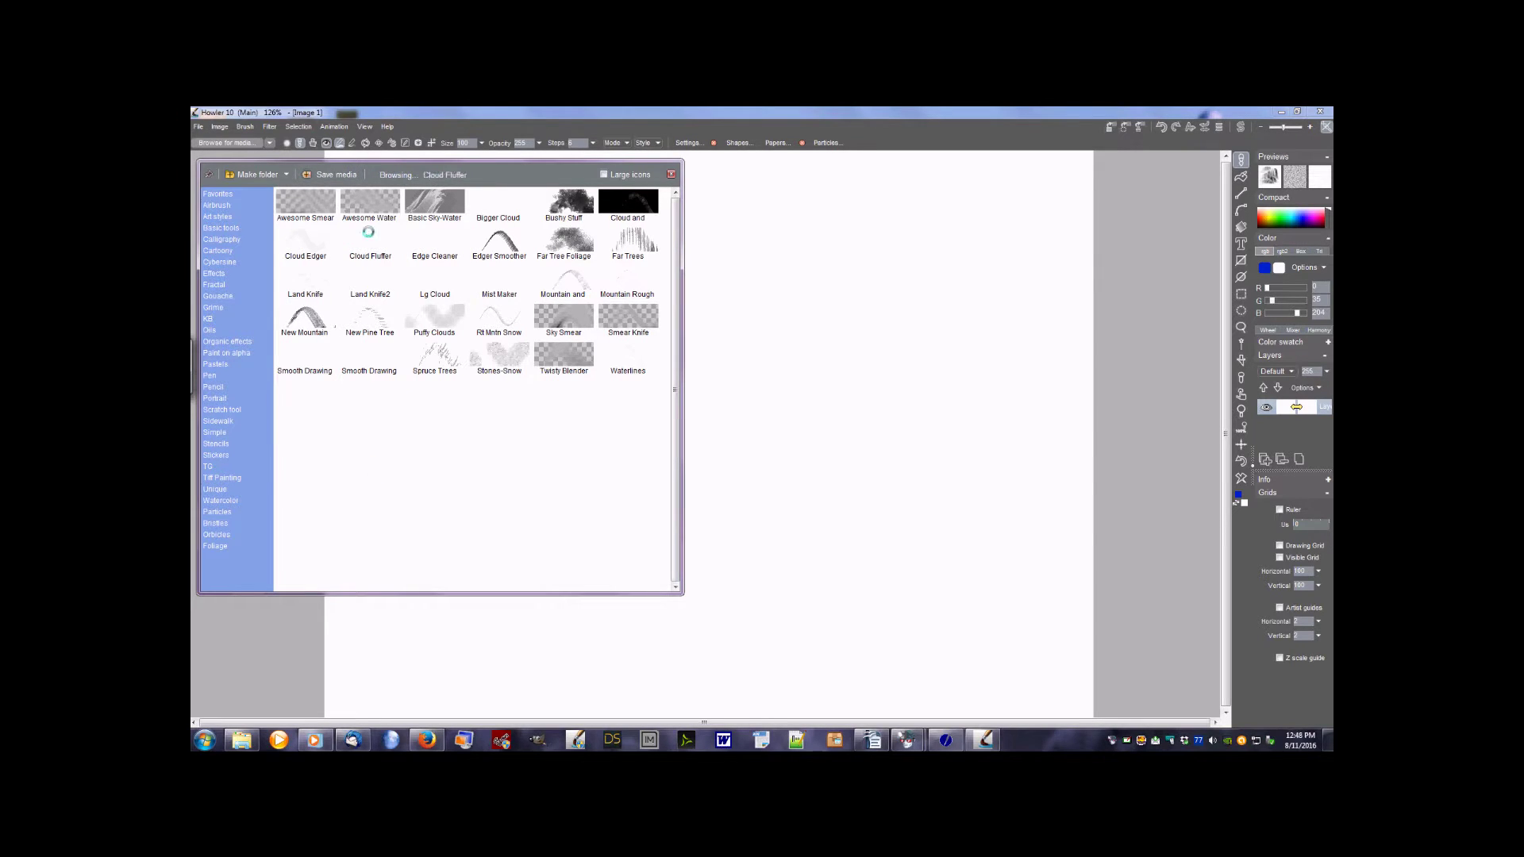
Step: Look through the brush presets in the Bristles, Orbicles and Foliage categories
click(223, 478)
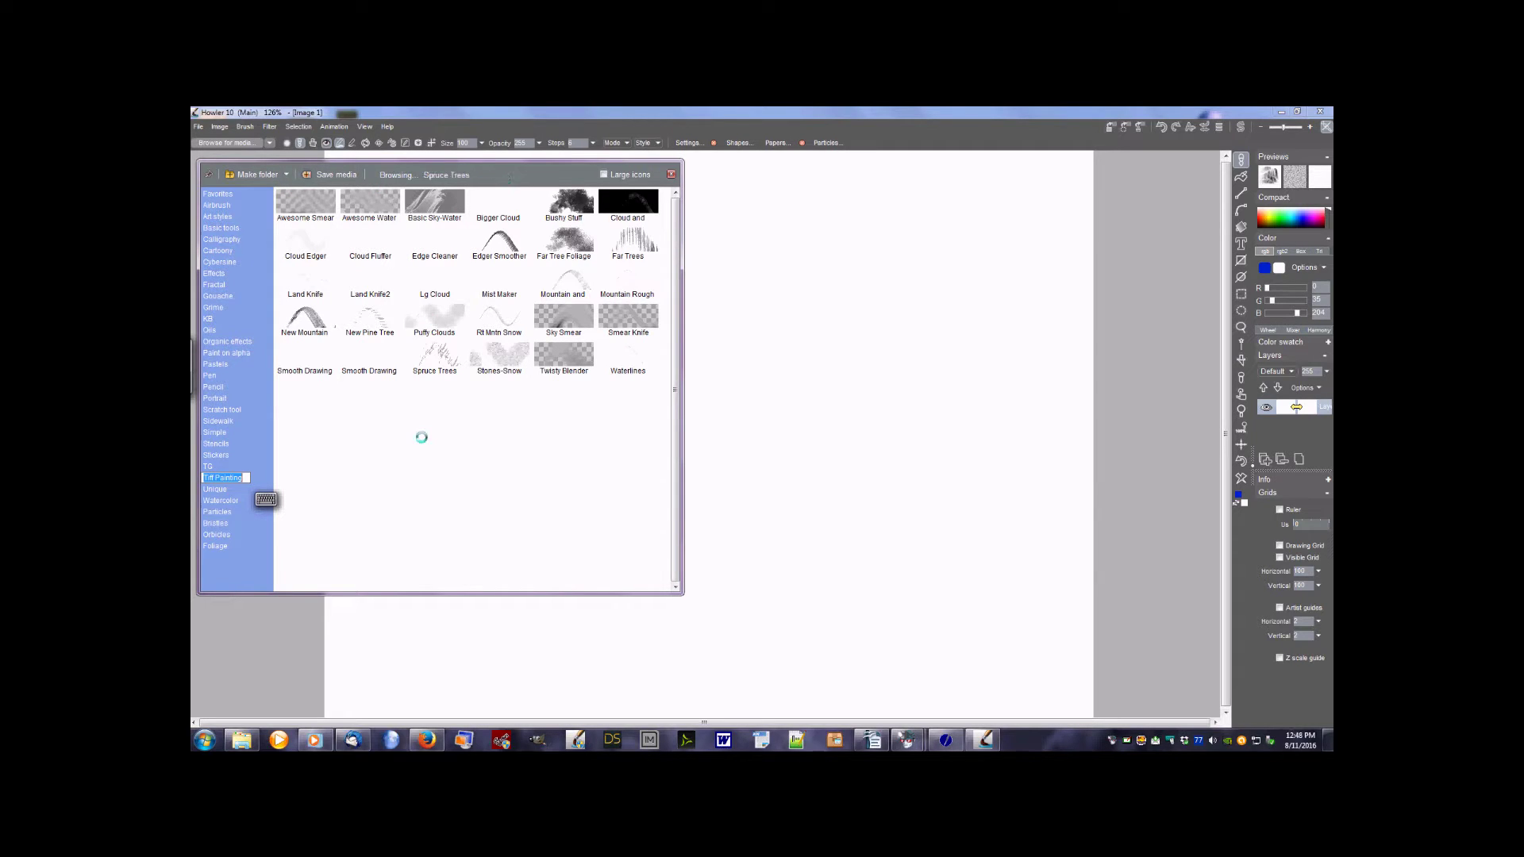
click(245, 476)
click(215, 523)
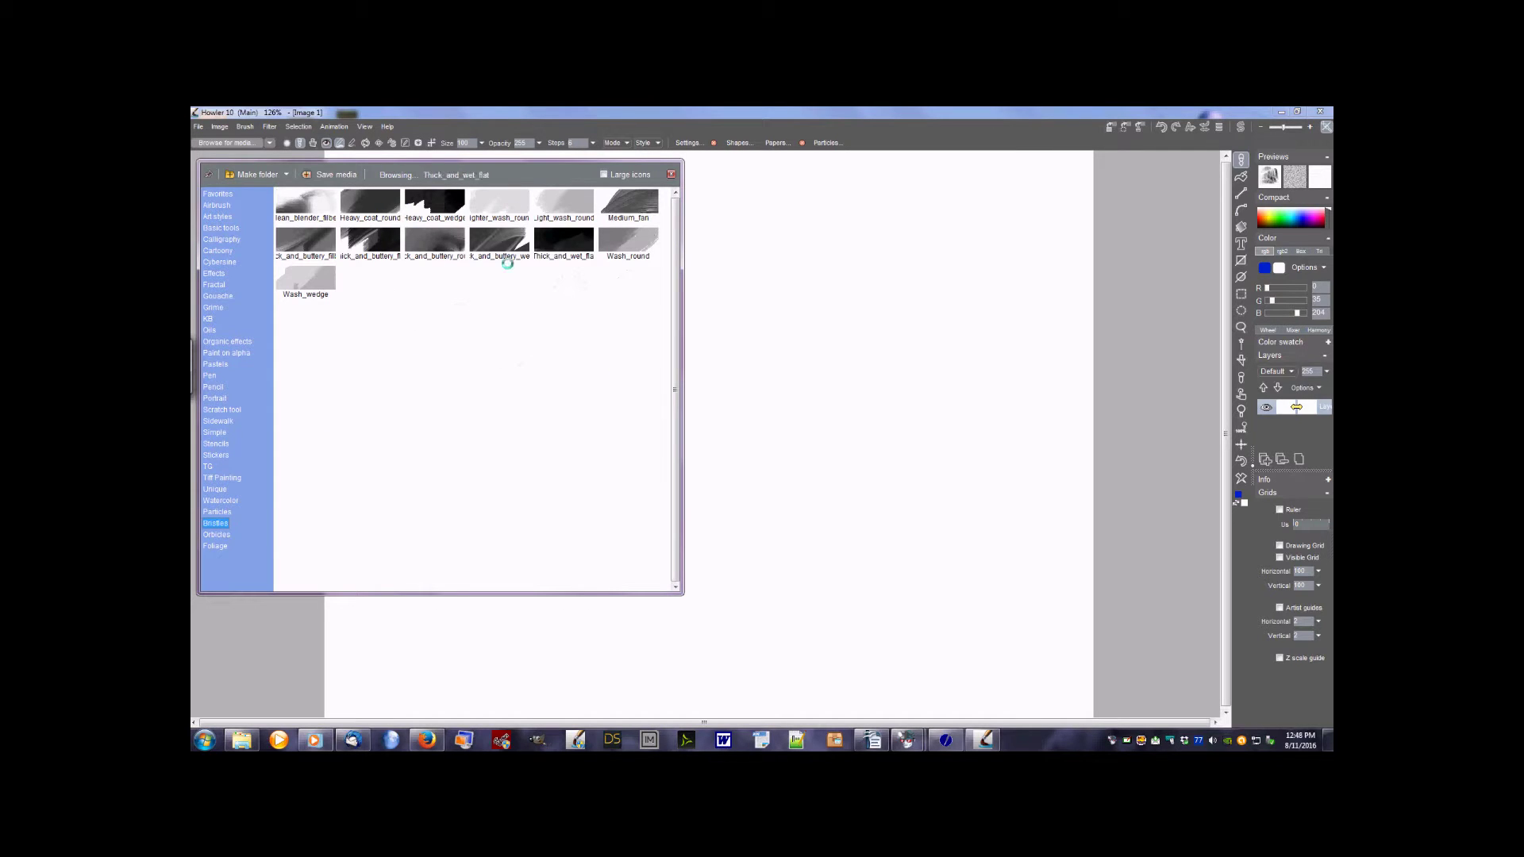
key(Down)
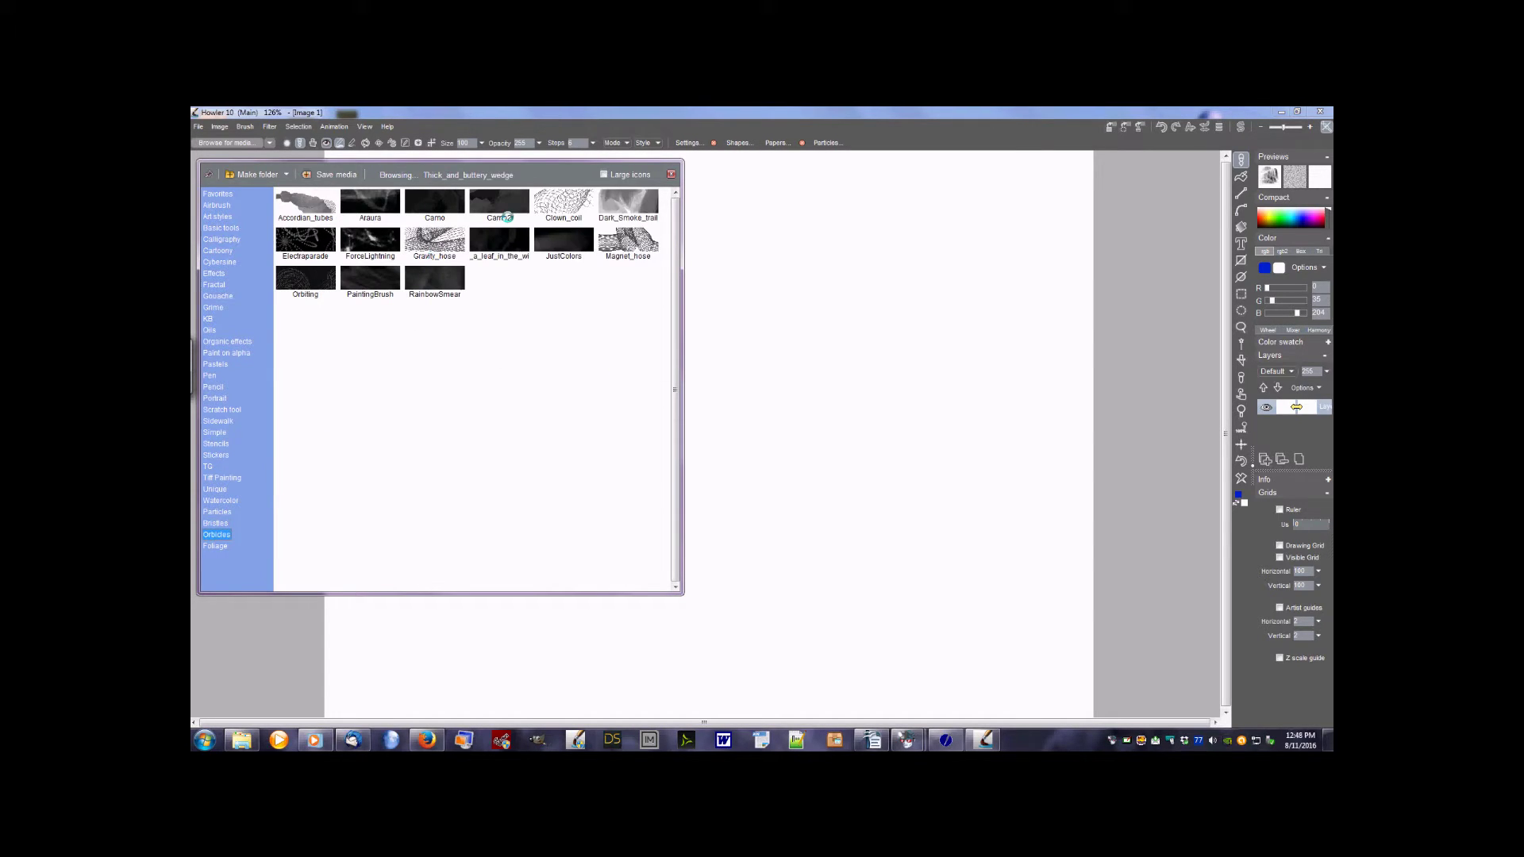
key(Down)
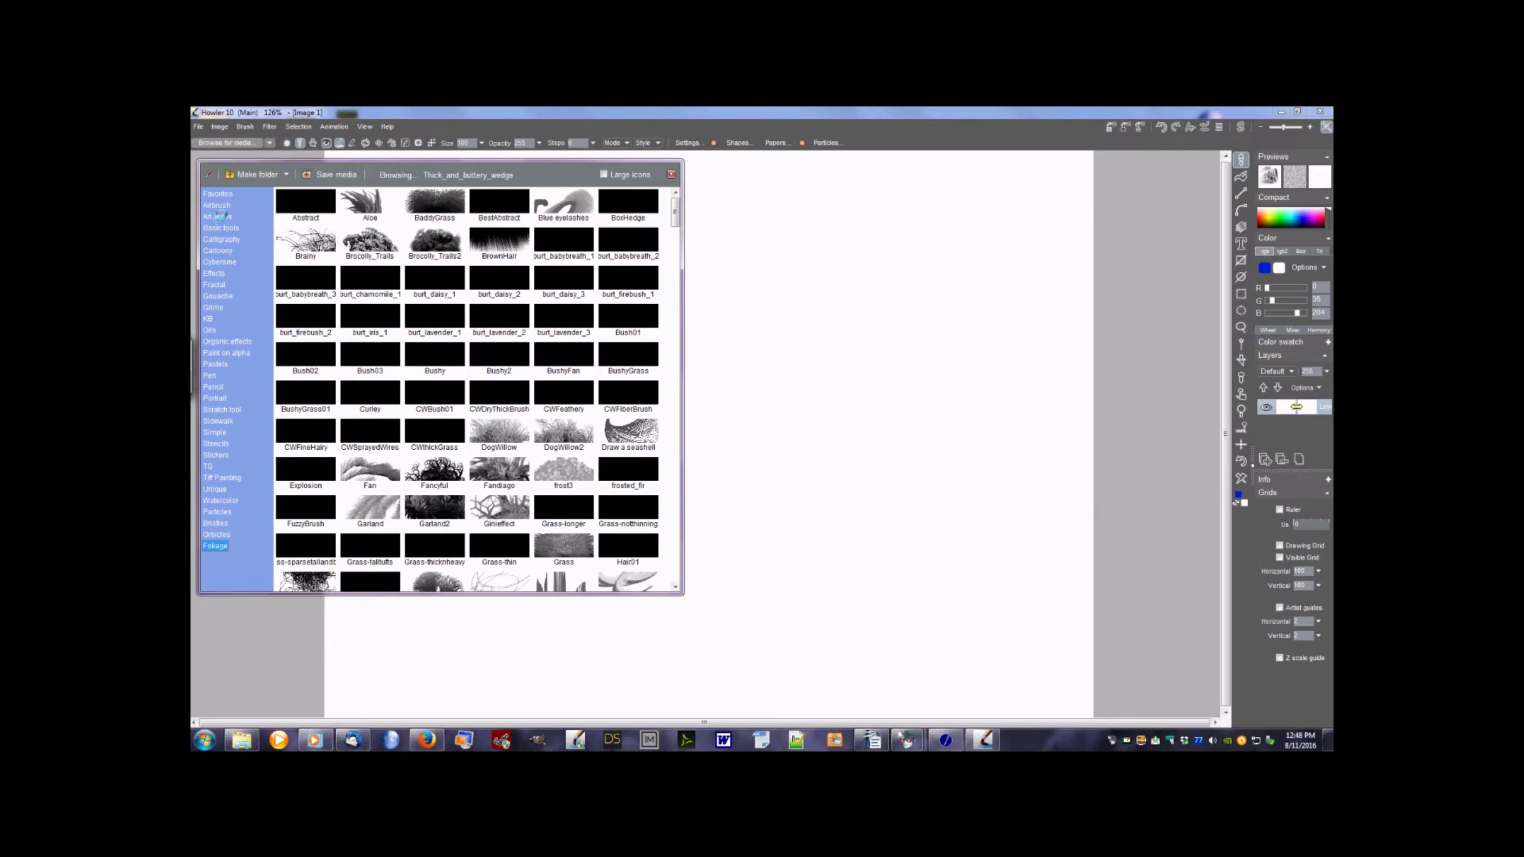
Step: Look through the Art styles, Basic tools and KB brush categories and close the media browser
click(218, 216)
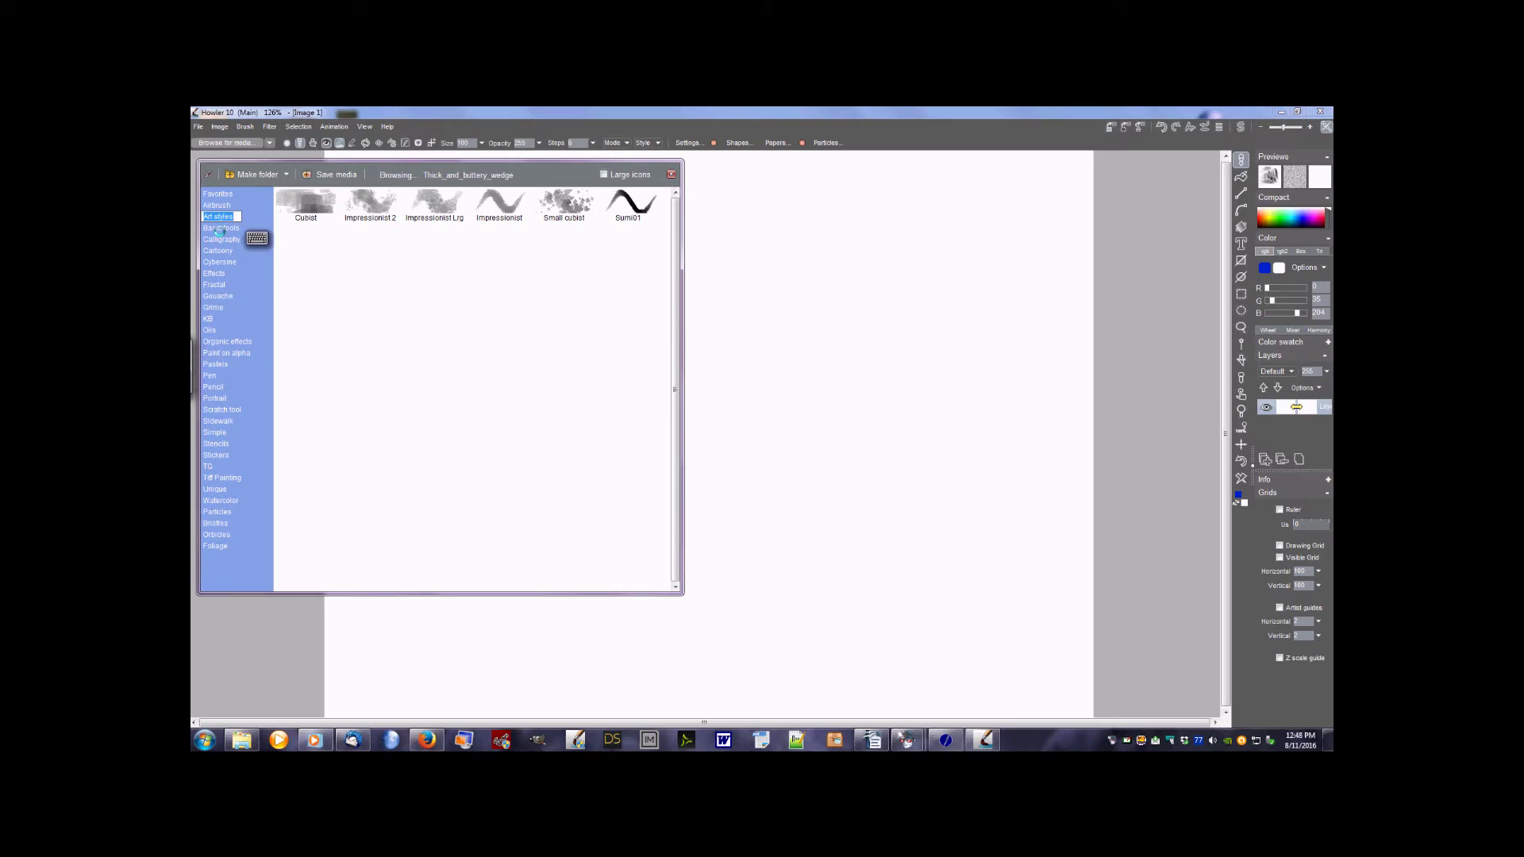
click(220, 228)
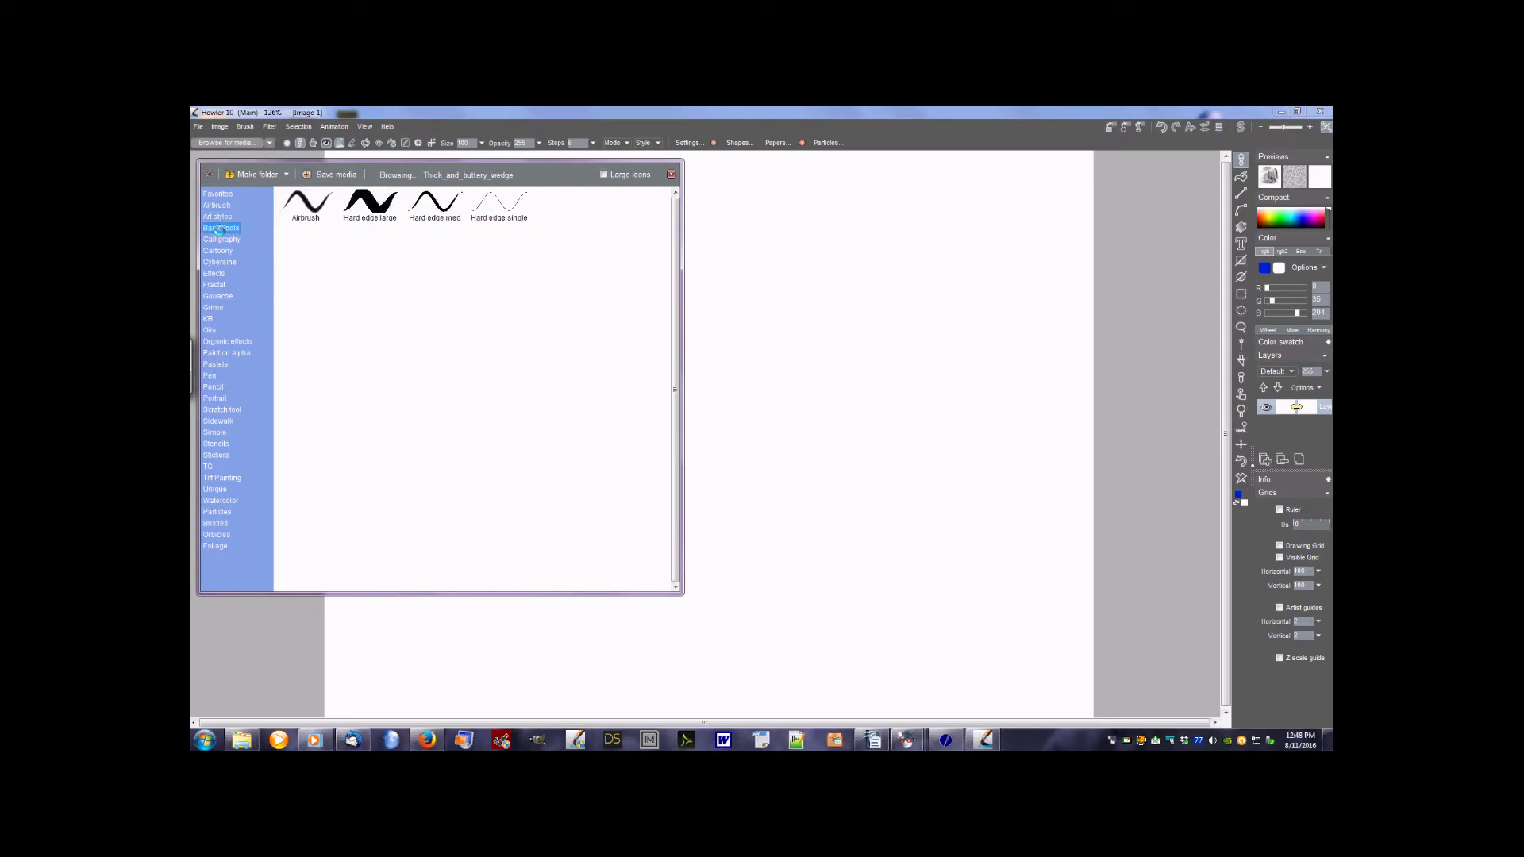
click(216, 307)
click(209, 318)
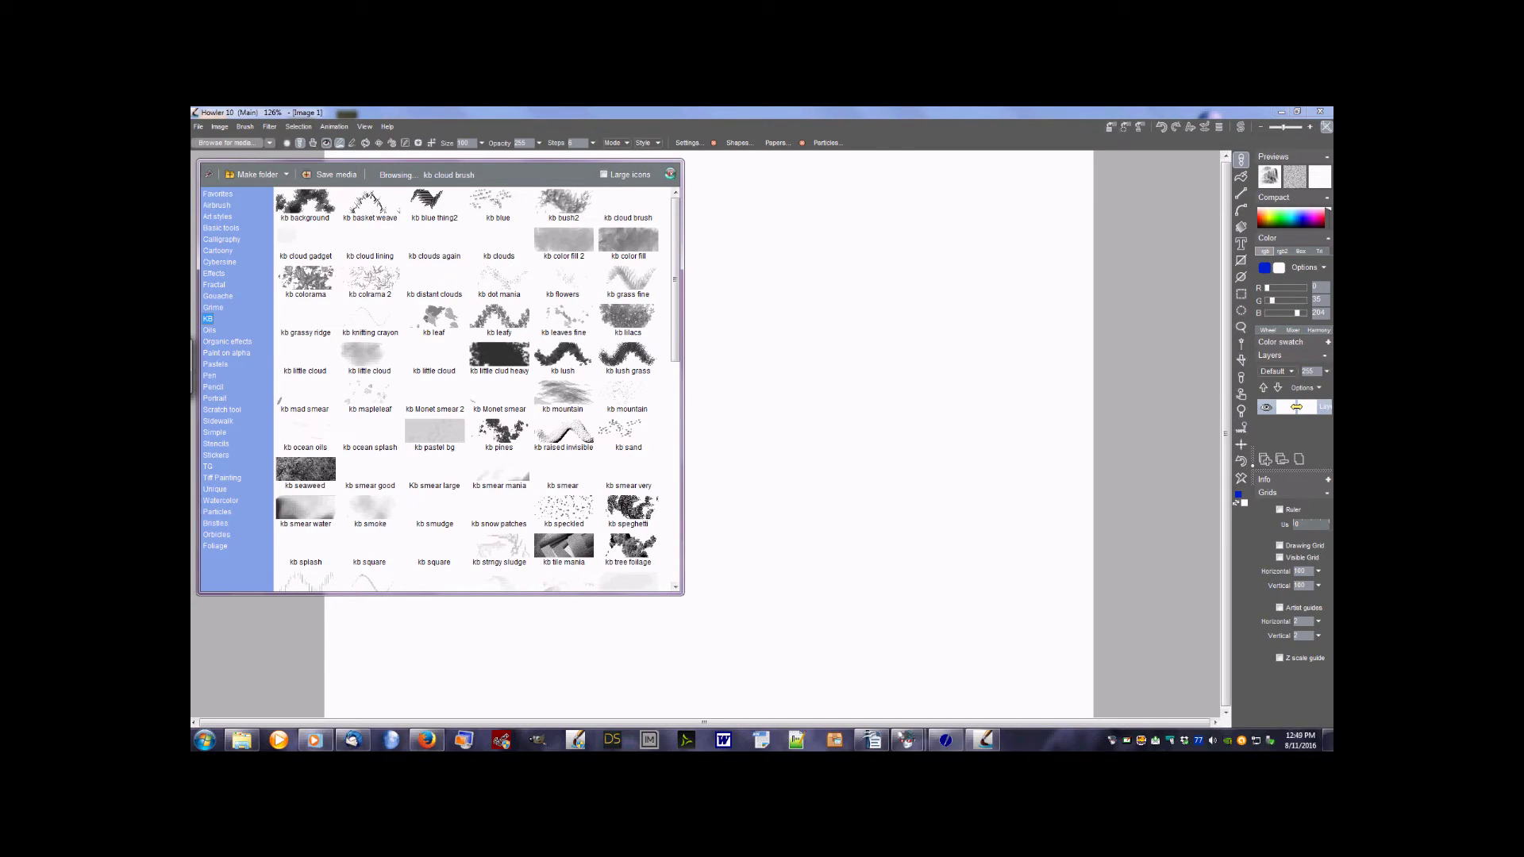
click(671, 173)
Step: Review the quick list of brush presets, including the Pen types, and close it without choosing one
click(271, 143)
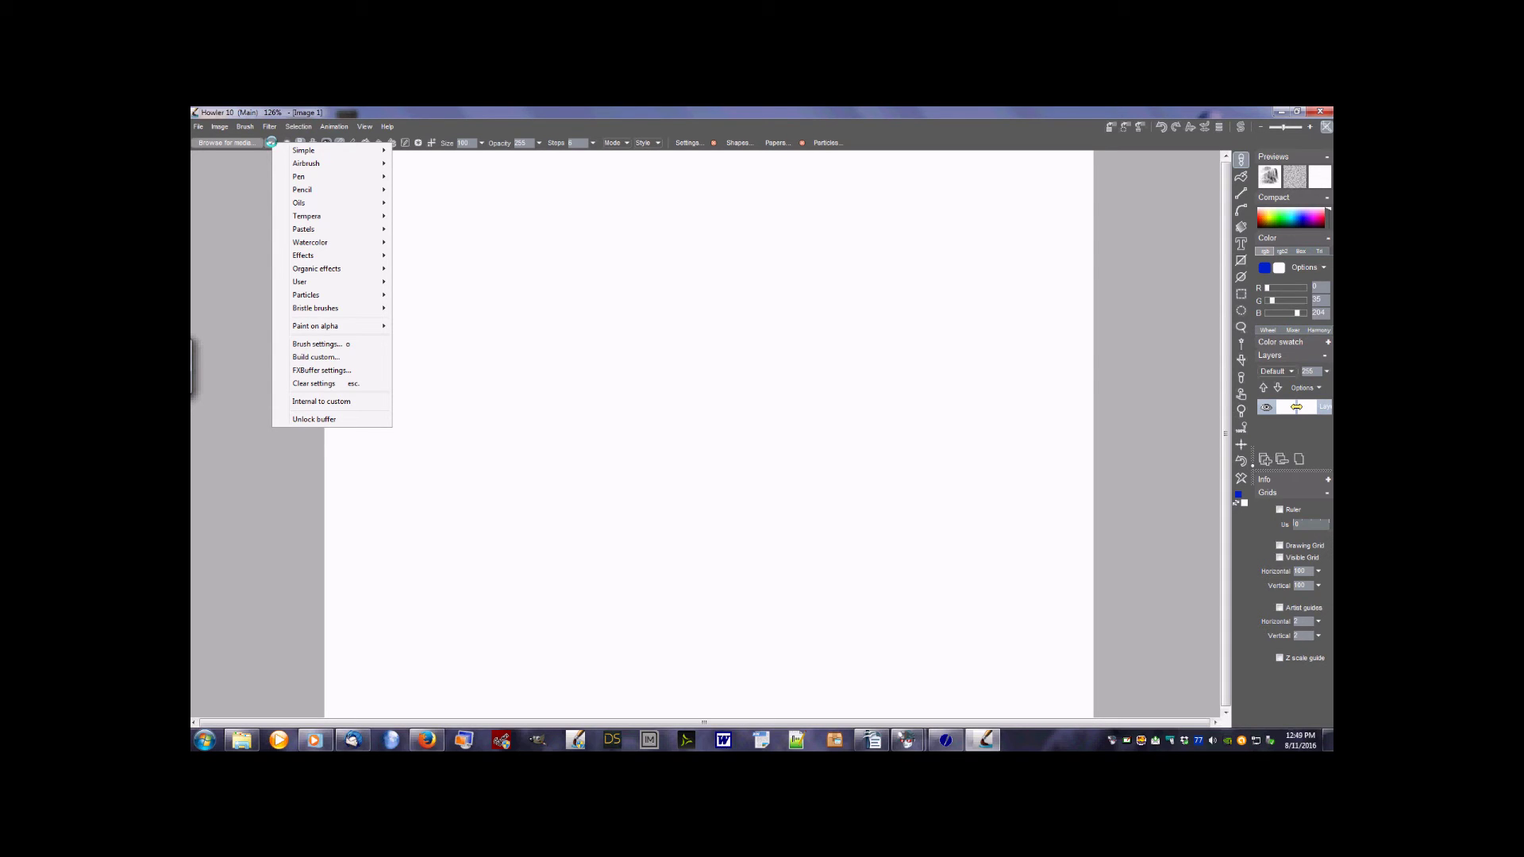
mouse_move(293, 176)
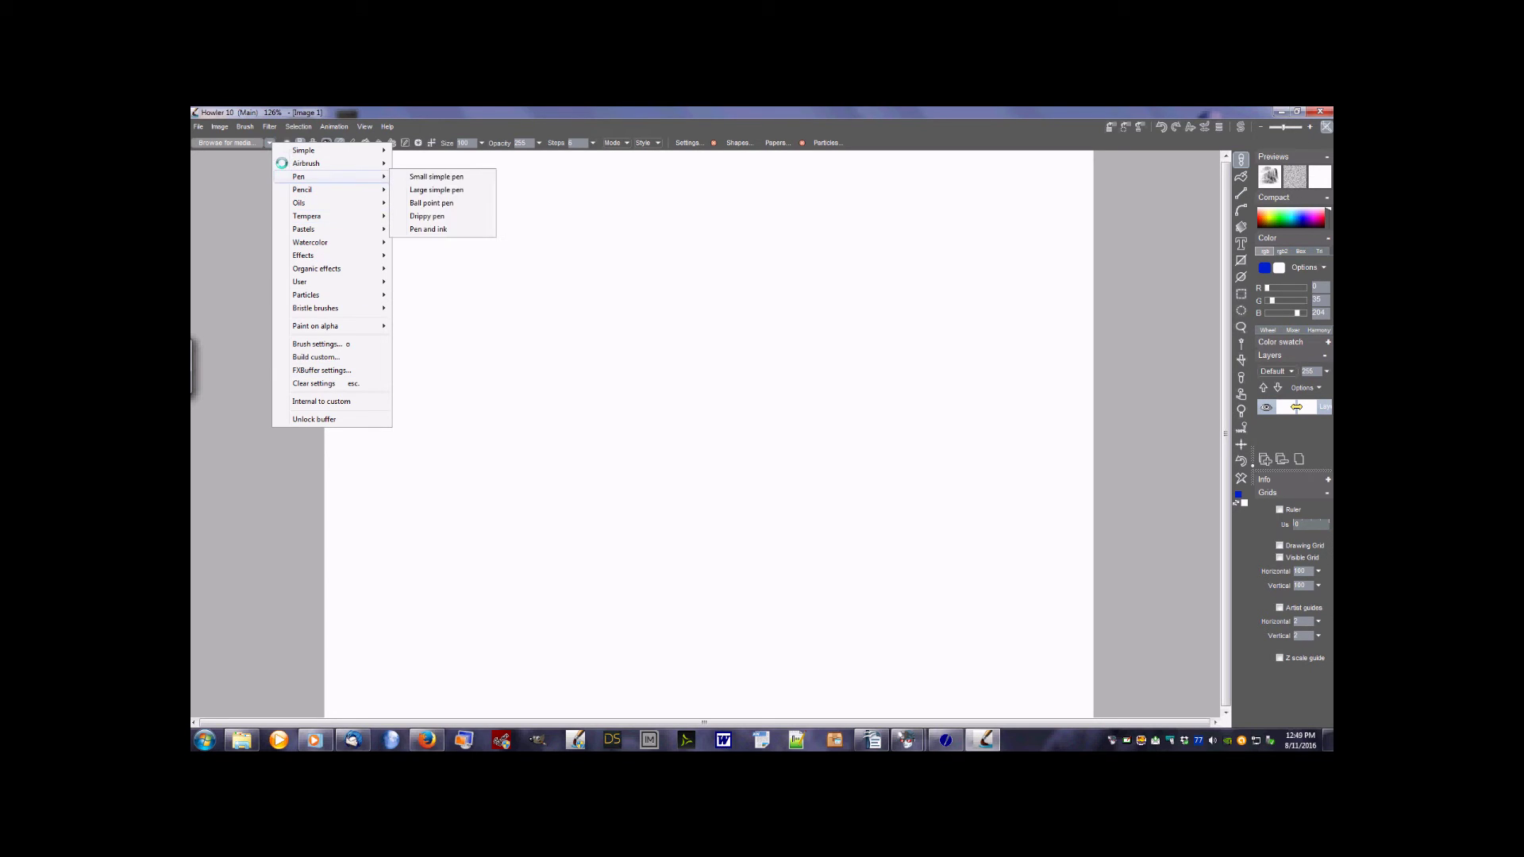
click(269, 144)
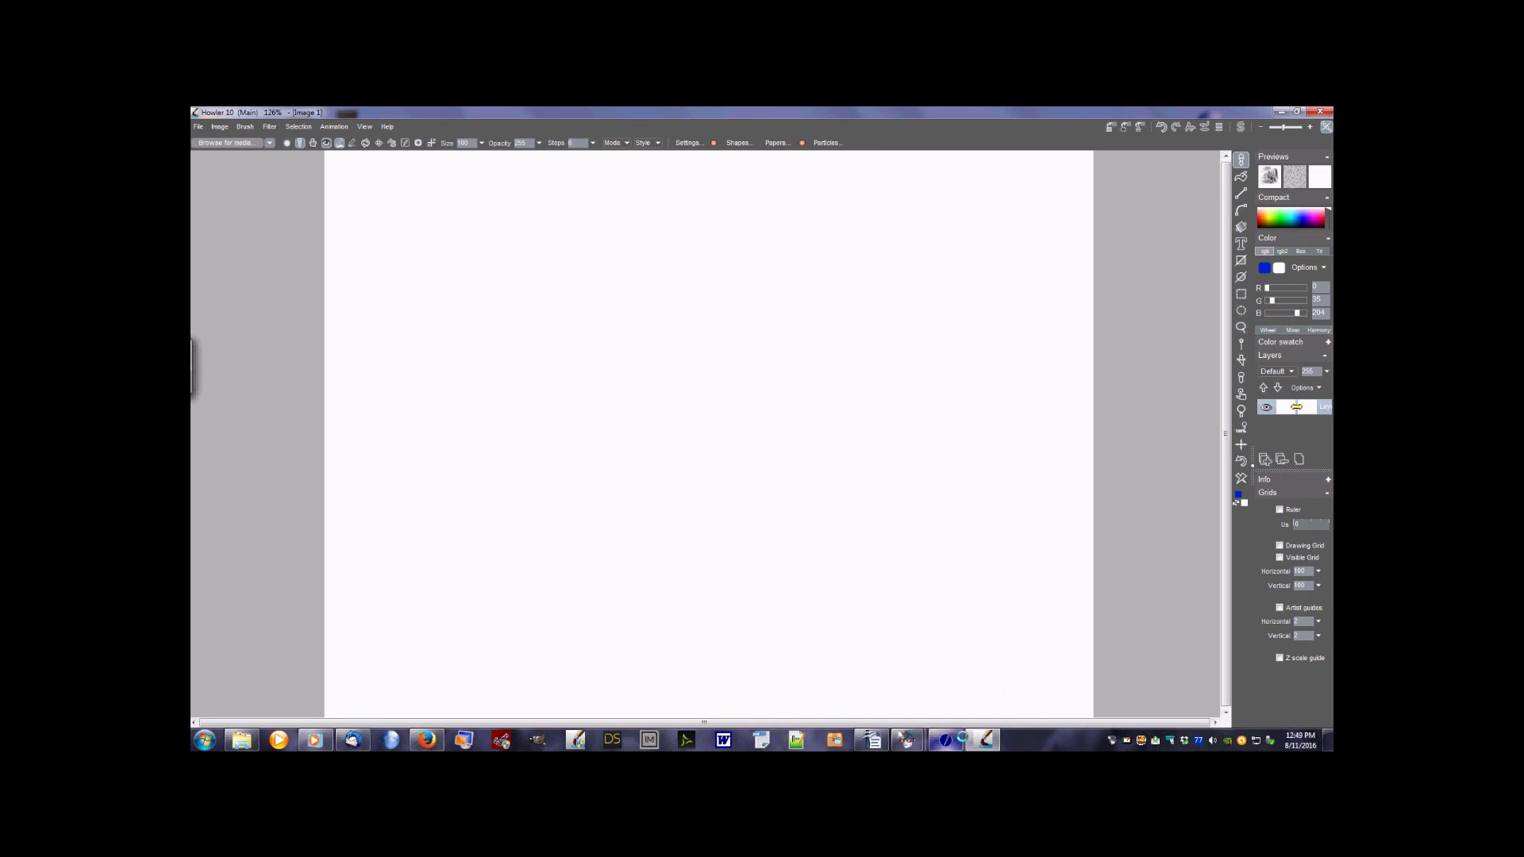
click(905, 740)
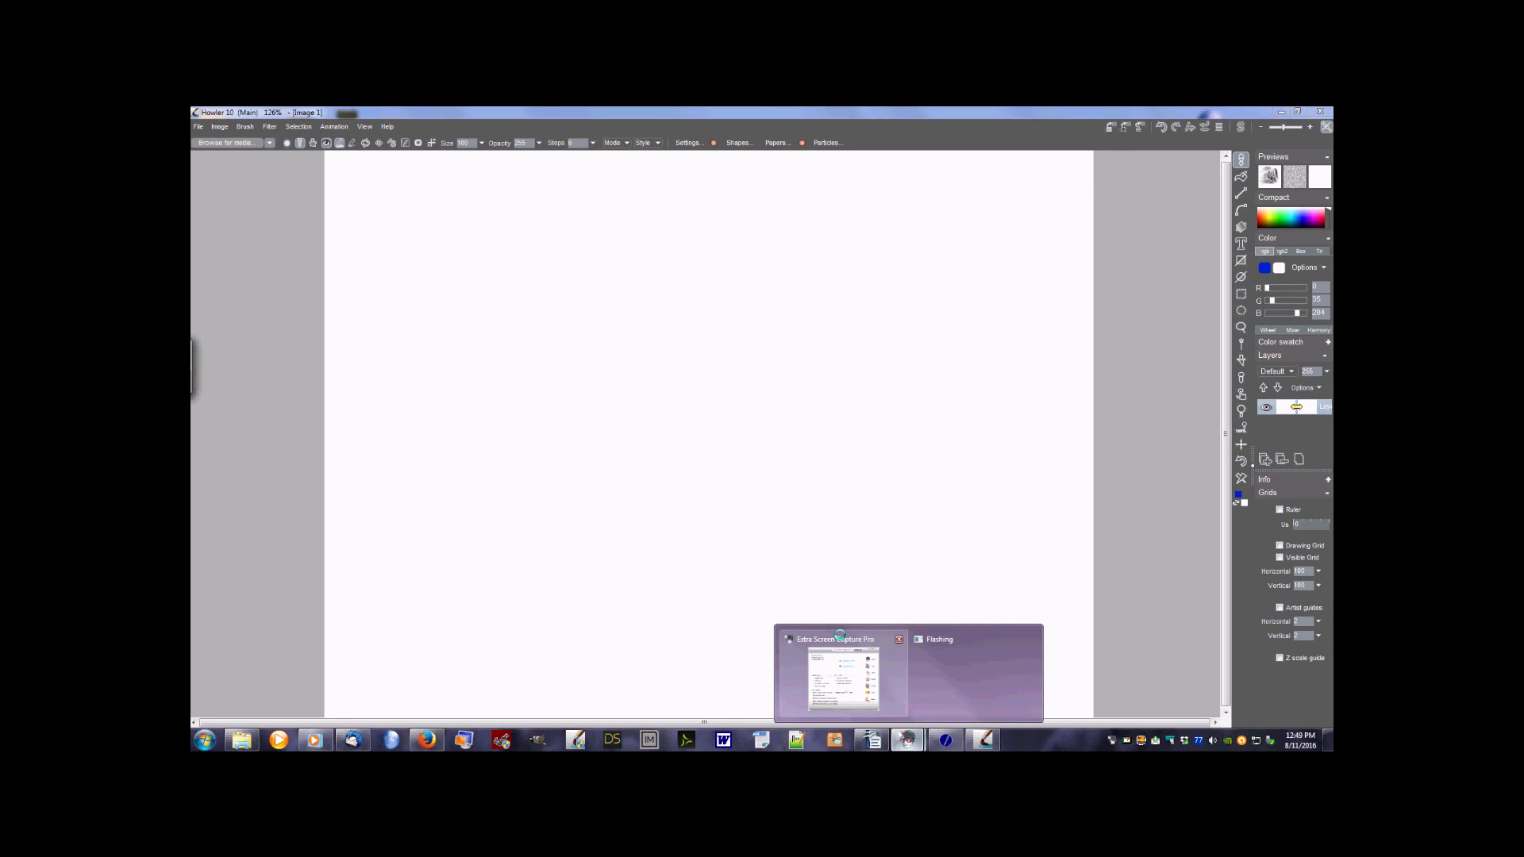